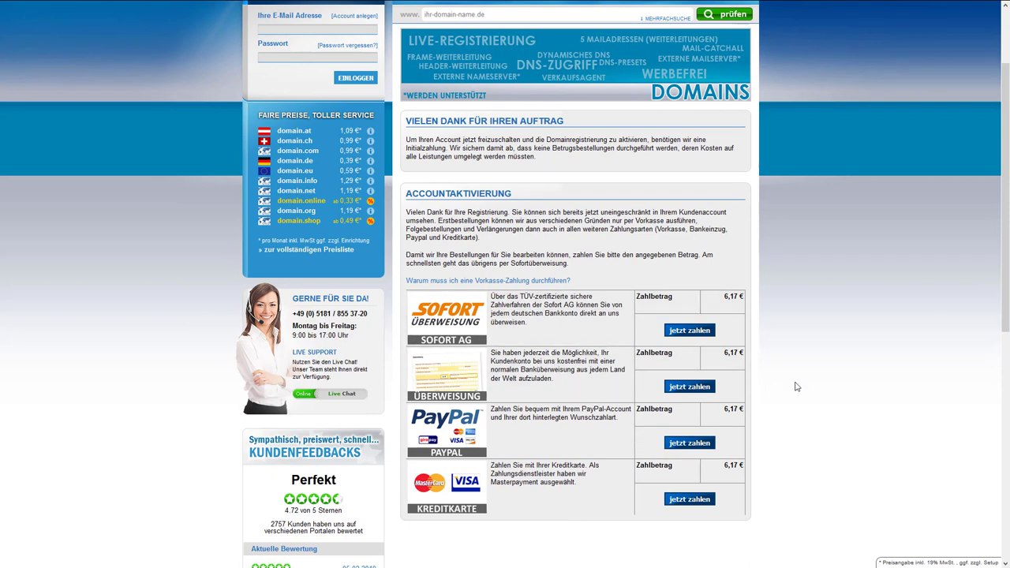
# Choose credit card as the payment method for the account activation fee and make the payment
pyautogui.middleClick(844, 247)
pyautogui.scroll(-2, 843, 297)
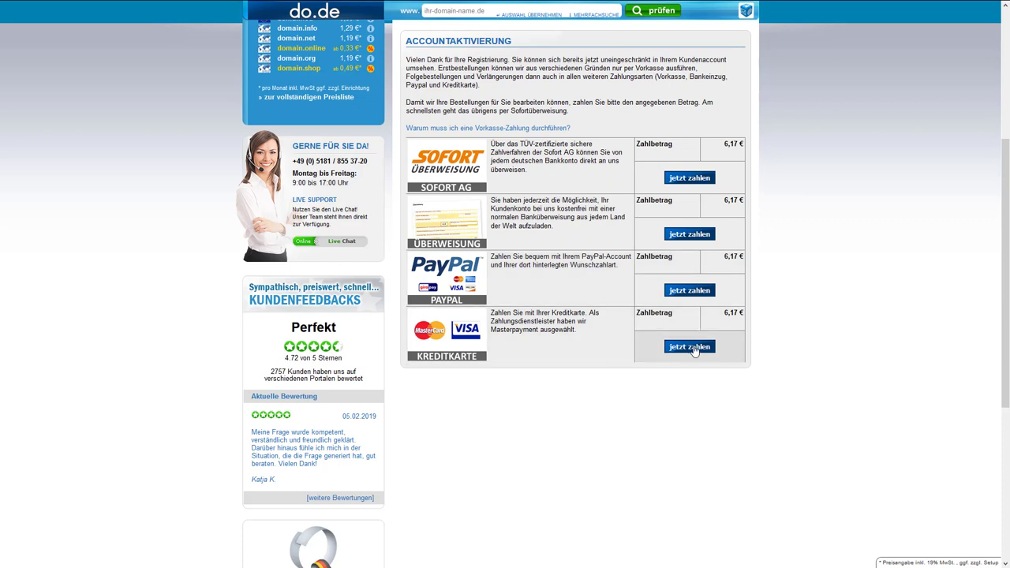
pyautogui.moveTo(720, 314); pyautogui.dragTo(749, 315)
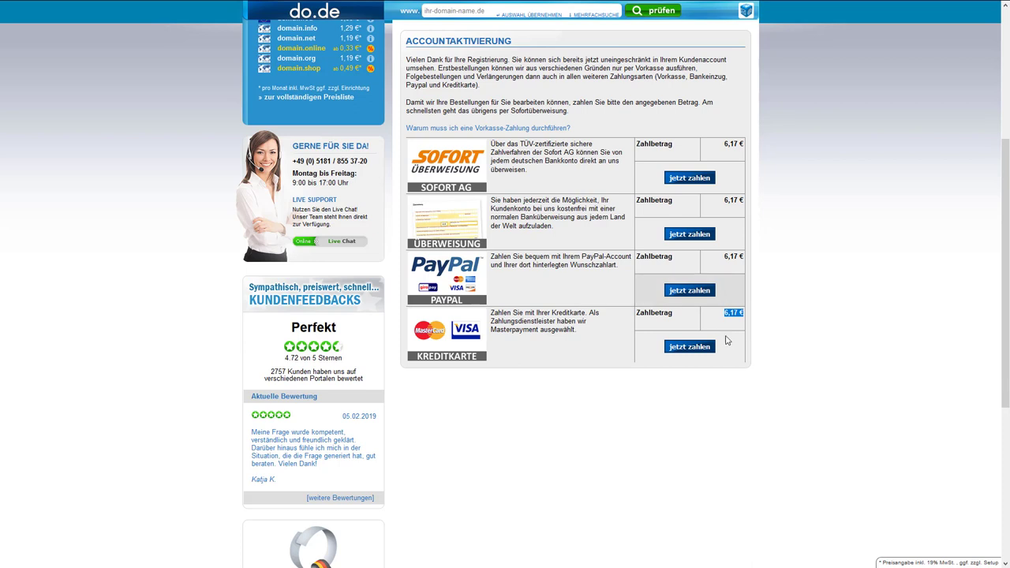
pyautogui.click(831, 383)
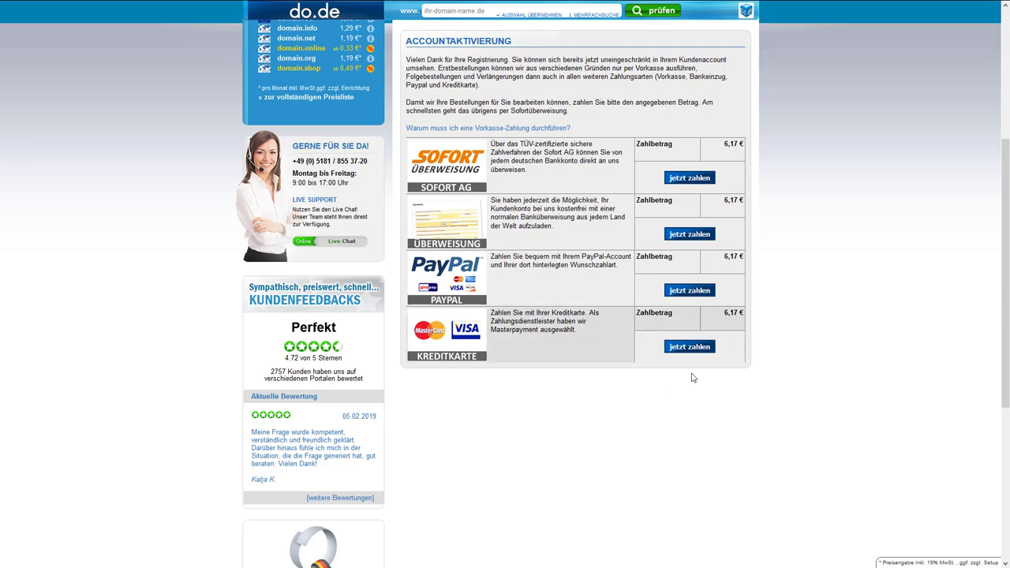
pyautogui.click(689, 348)
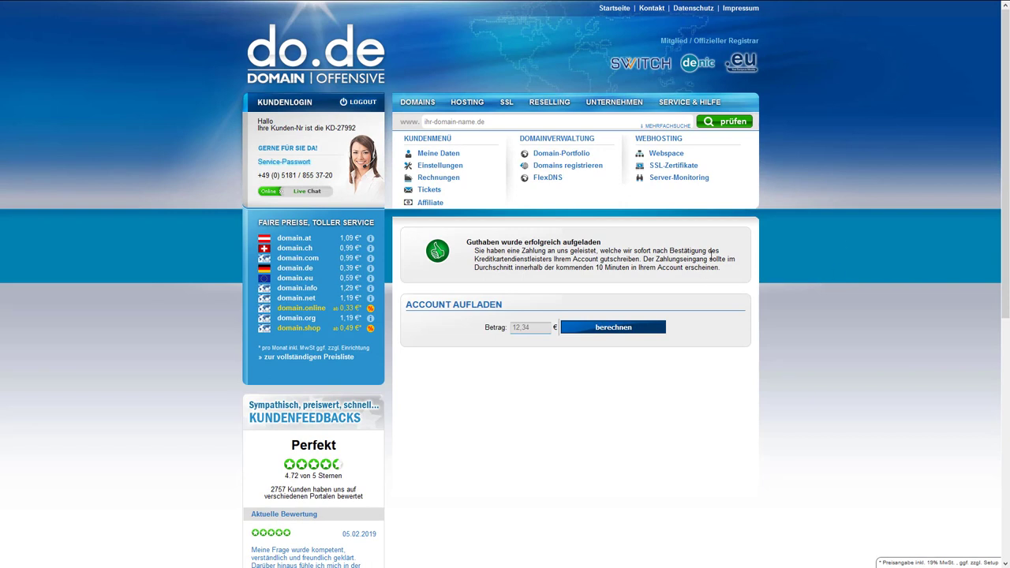
# Open the FlexDNS - Einrichtung guide in the provider's wiki and enlarge its example of forwarding a domain to an IP
pyautogui.moveTo(710, 107)
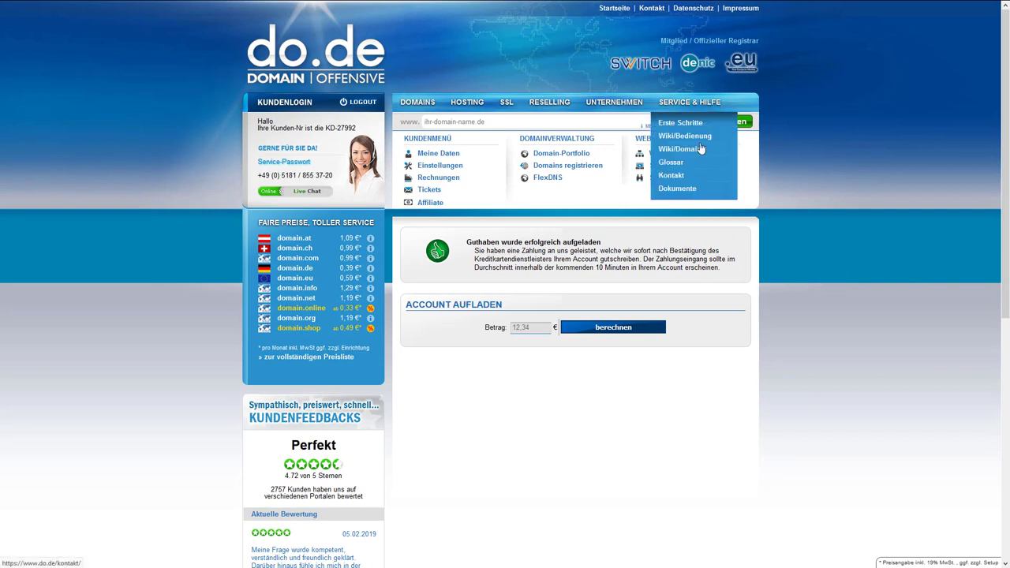
pyautogui.click(703, 140)
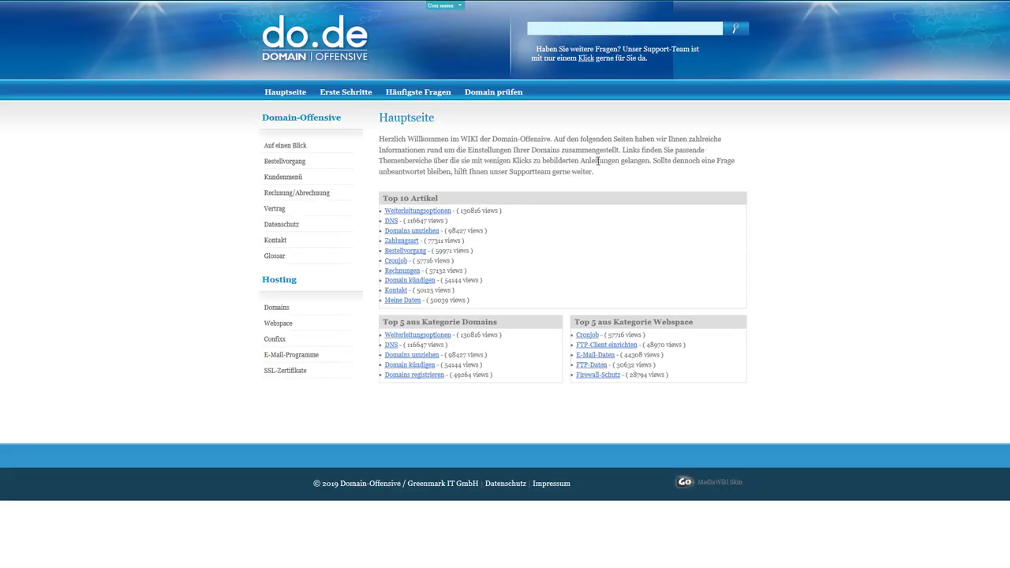
pyautogui.click(278, 311)
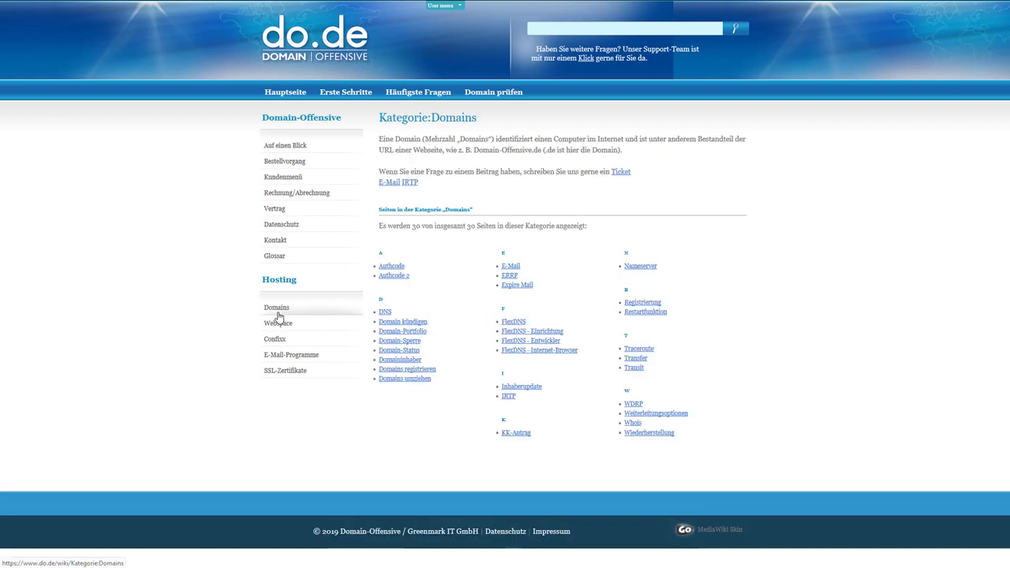
pyautogui.click(537, 335)
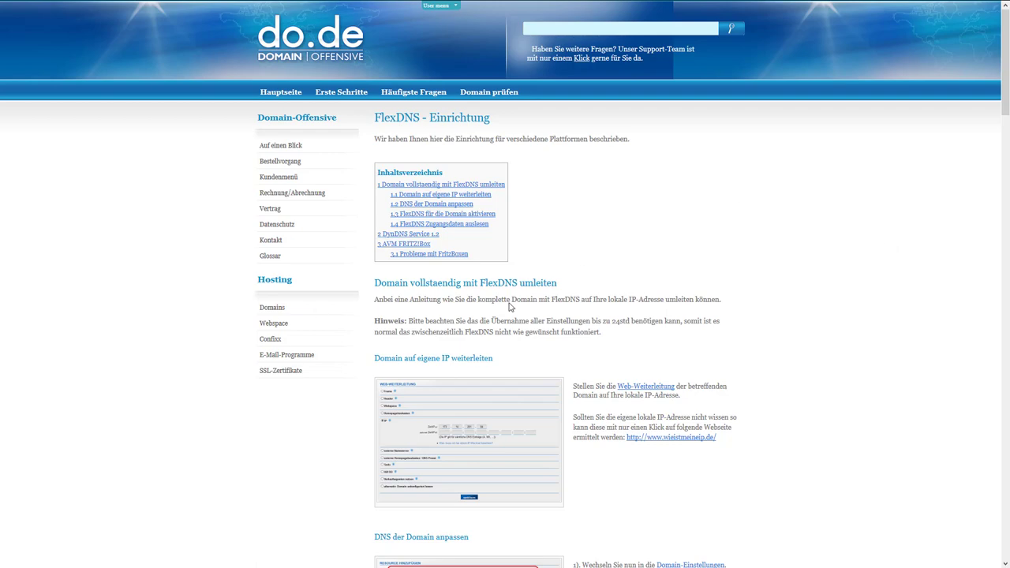
pyautogui.scroll(-3, 640, 217)
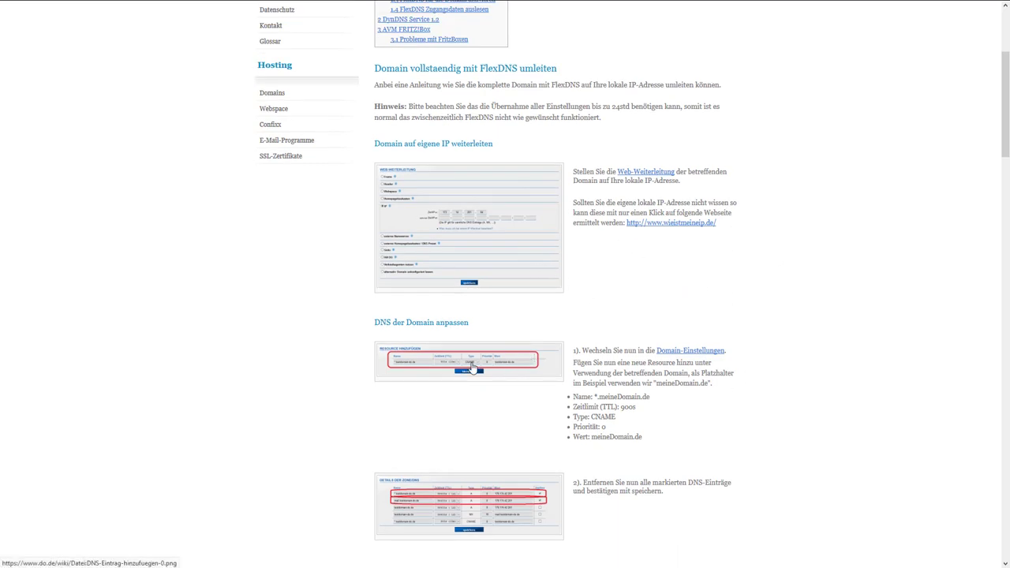
pyautogui.click(473, 210)
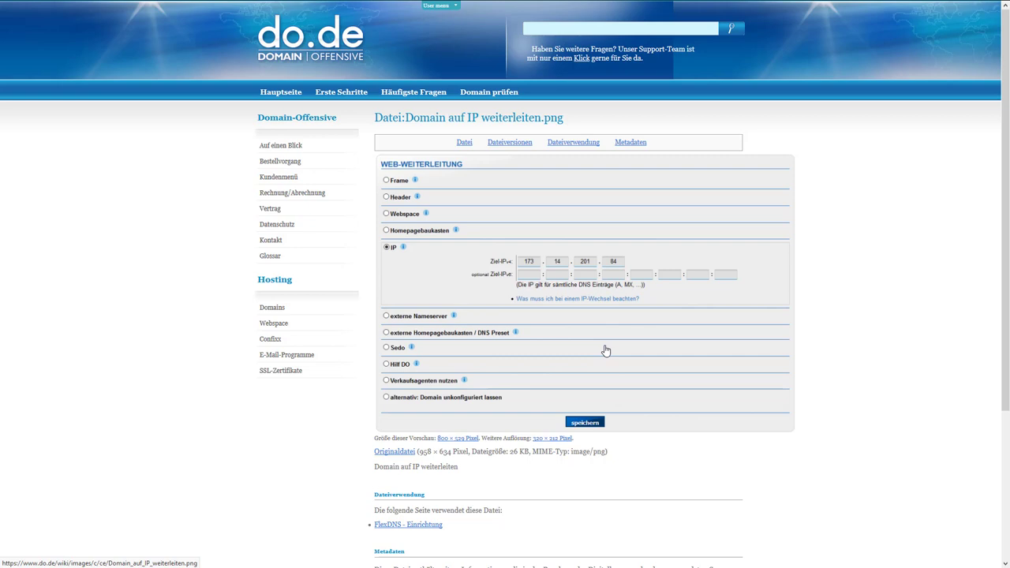
# Look up the connection's public IPv4 address on Wie ist meine IP
pyautogui.hotkey('ctrl', 'Tab')
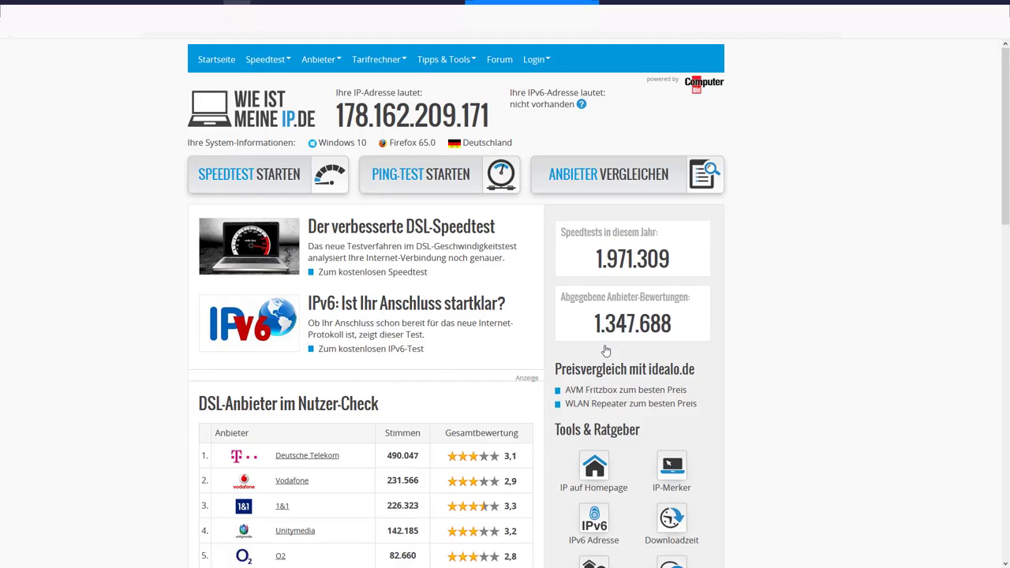
pyautogui.scroll(-1, 605, 351)
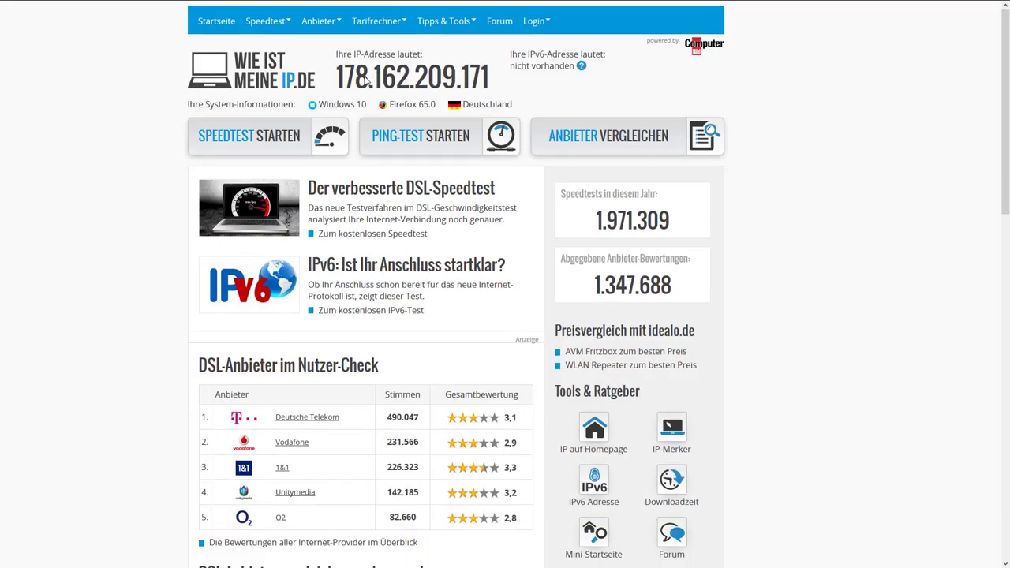
pyautogui.moveTo(345, 78); pyautogui.dragTo(499, 85)
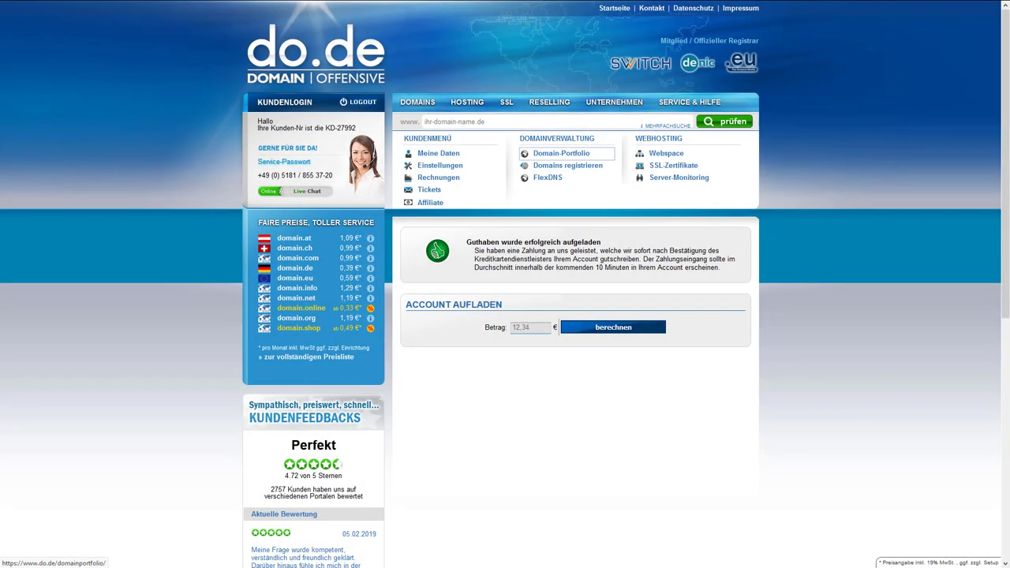
# Set the web forwarding of usefulvid.de to the IPv4 address 178.162.209.171 and save it
pyautogui.click(561, 153)
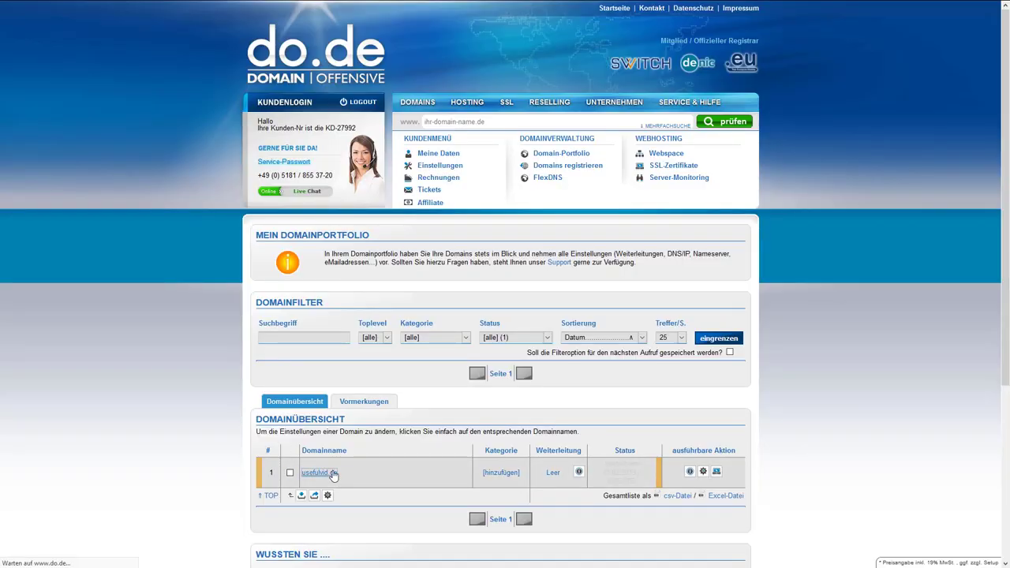
pyautogui.click(332, 474)
pyautogui.scroll(-3, 429, 379)
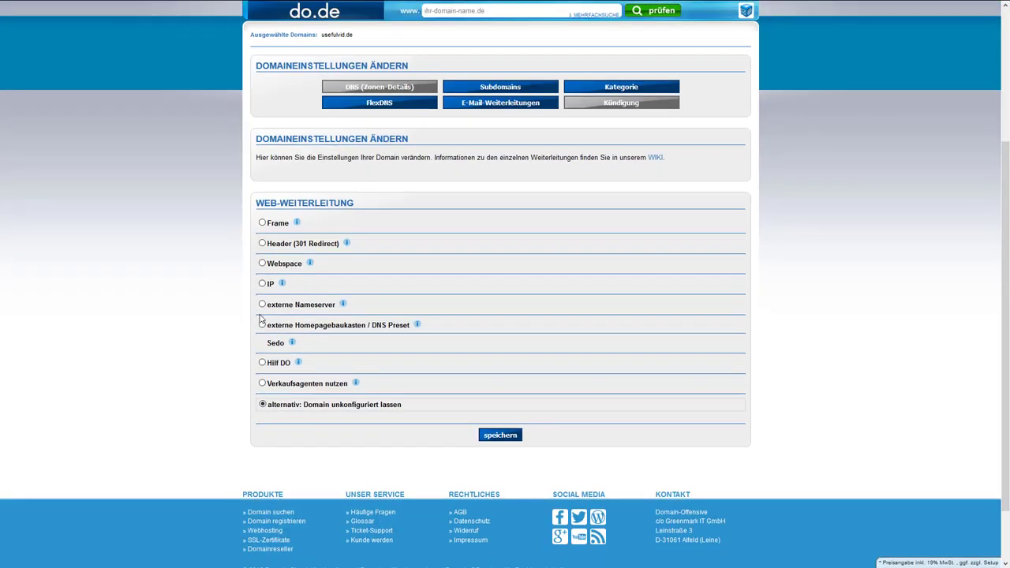
pyautogui.click(263, 284)
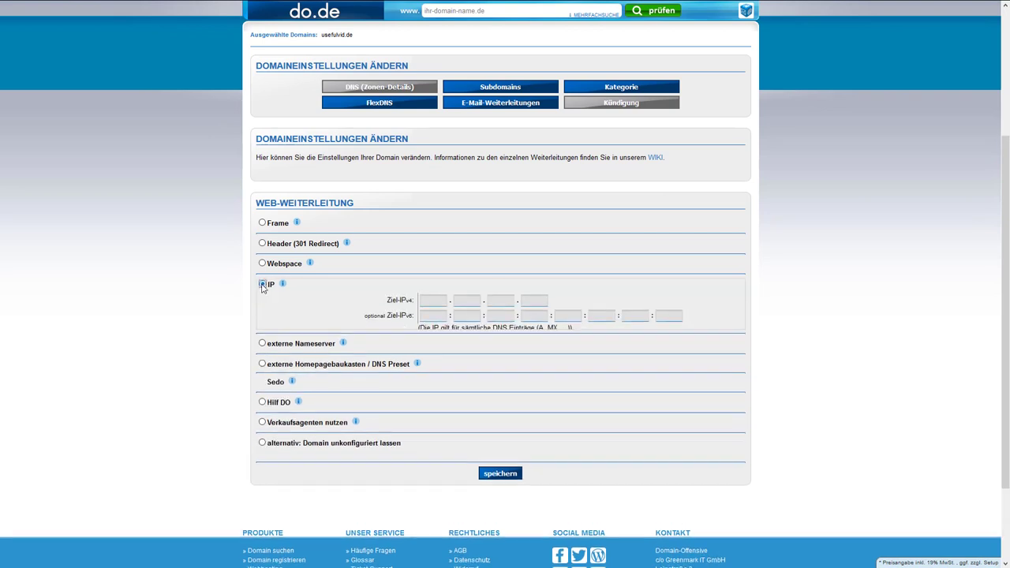
pyautogui.write('178.162.209.171')
pyautogui.click(514, 498)
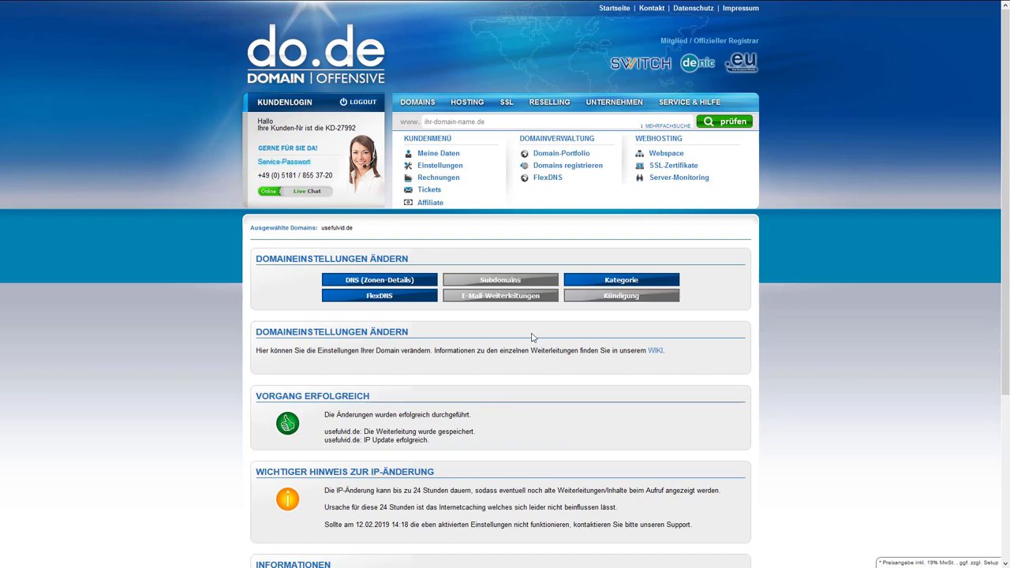
# Open the DNS zone details of usefulvid.de and check the FlexDNS guide's values for the new resource
pyautogui.click(386, 281)
pyautogui.scroll(-2, 671, 377)
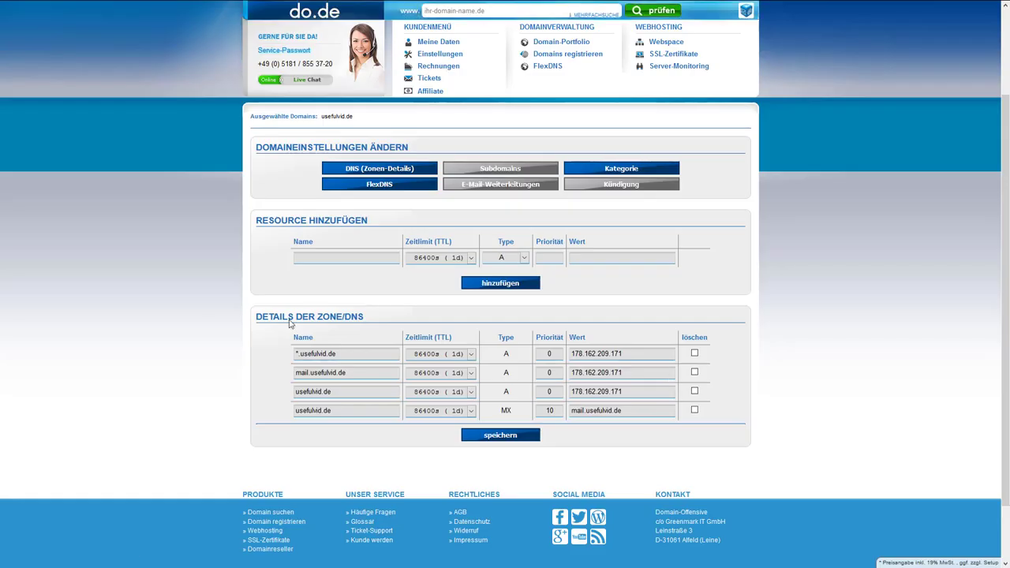
pyautogui.moveTo(412, 4)
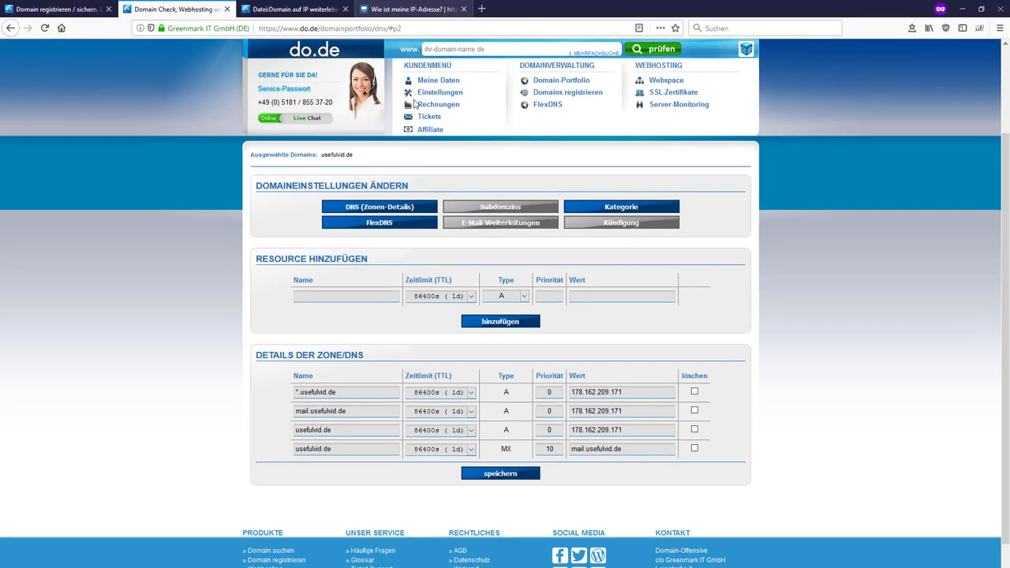
pyautogui.click(254, 6)
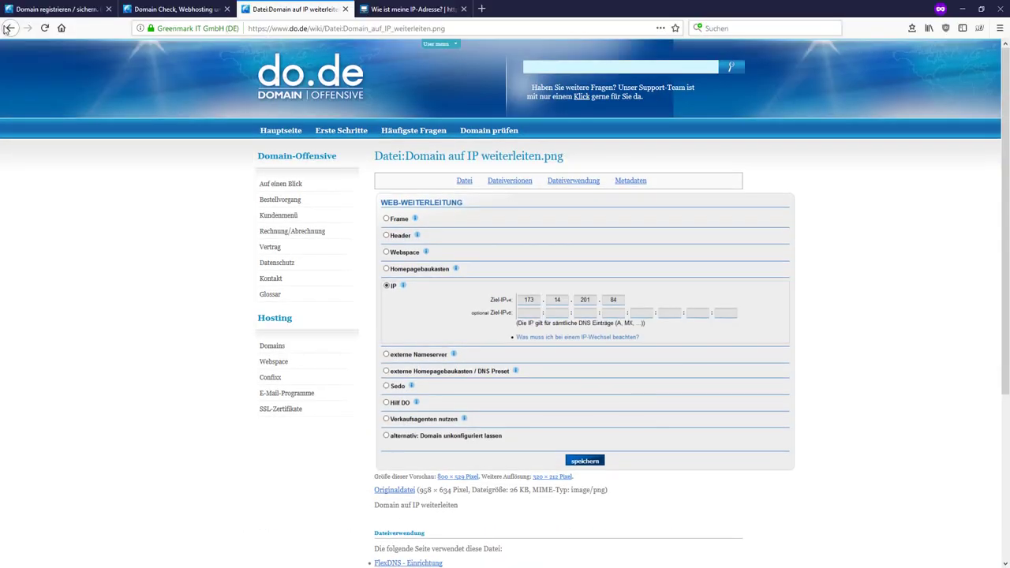
pyautogui.click(11, 28)
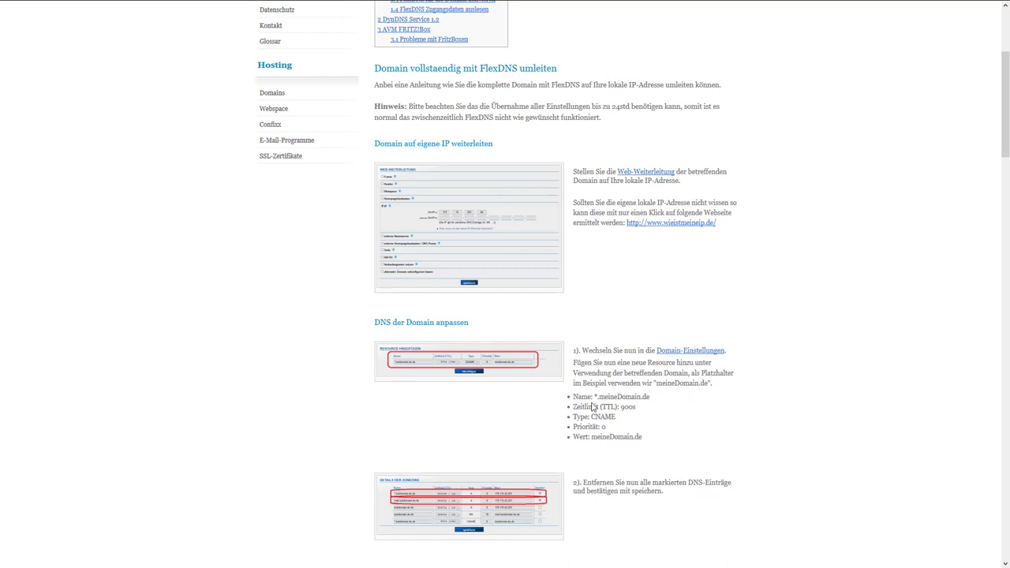
pyautogui.moveTo(577, 397); pyautogui.dragTo(652, 447)
pyautogui.click(688, 456)
# Set the new DNS resource's name to *.usefulvid.de and its TTL to 900s (15m)
pyautogui.click(191, 6)
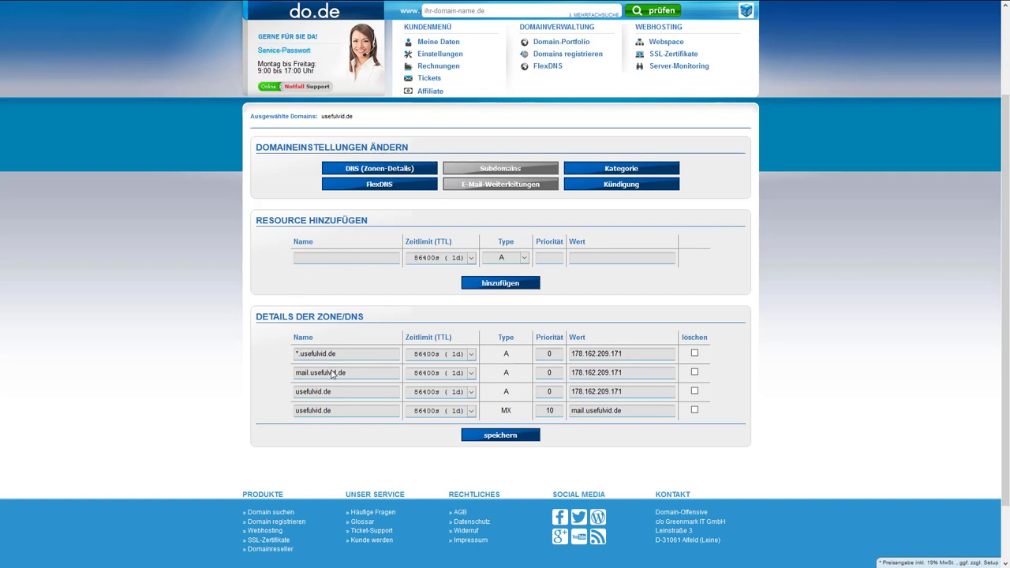
pyautogui.moveTo(343, 356); pyautogui.dragTo(266, 338)
pyautogui.hotkey('ctrl', 'c')
pyautogui.click(348, 256)
pyautogui.hotkey('ctrl', 'v')
pyautogui.click(434, 260)
pyautogui.click(451, 273)
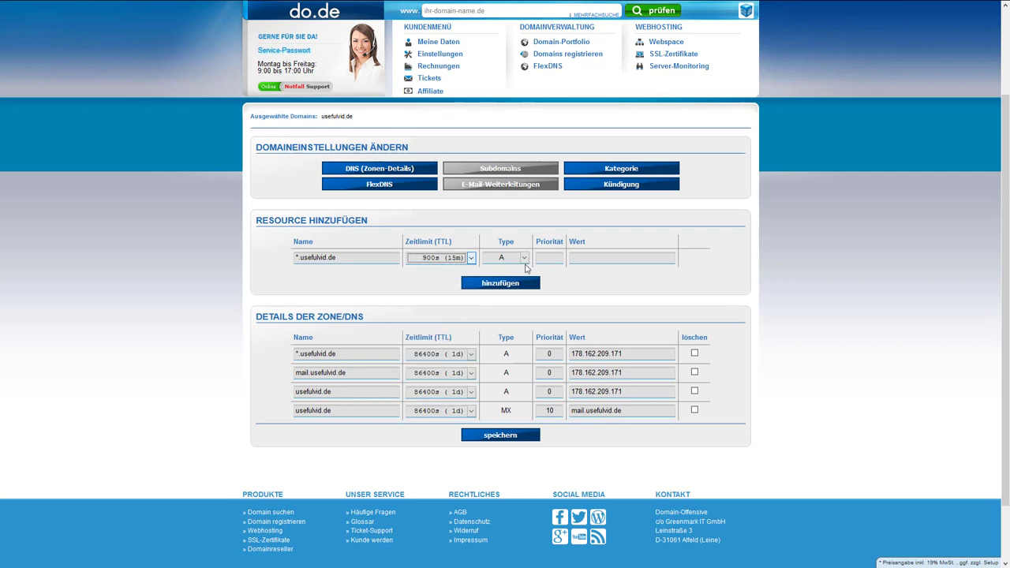
# Give the new DNS resource type CNAME, priority 0 and value usefulvid.de, and add it to the zone
pyautogui.click(525, 261)
pyautogui.click(515, 316)
pyautogui.press('c')
pyautogui.press('Tab')
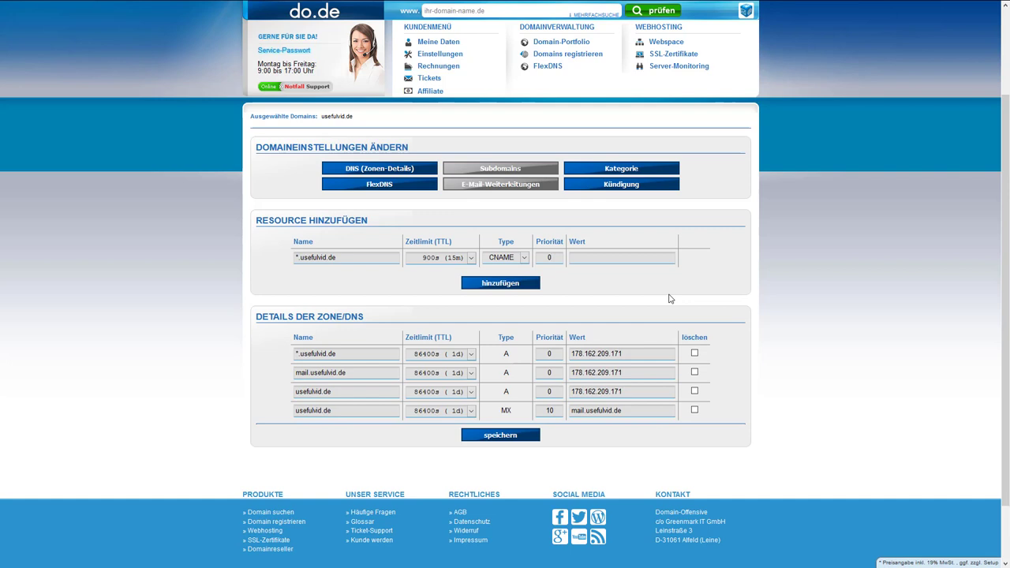
pyautogui.moveTo(341, 257); pyautogui.dragTo(301, 265)
pyautogui.hotkey('ctrl', 'c')
pyautogui.click(630, 257)
pyautogui.hotkey('ctrl', 'v')
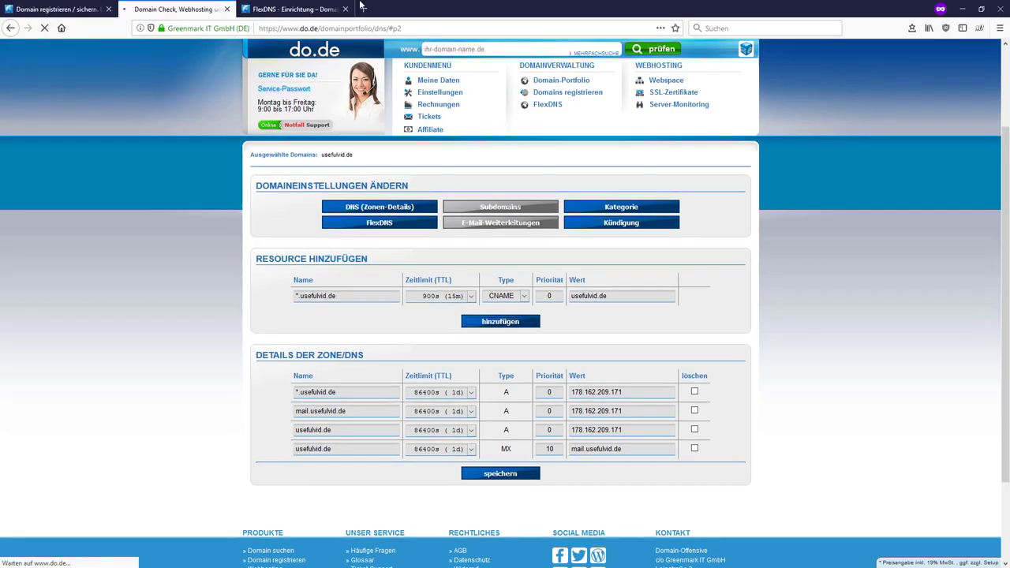
# Examine the guide's examples of the added CNAME resource and of the DNS entries that must be deleted
pyautogui.hotkey('ctrl', 'Tab')
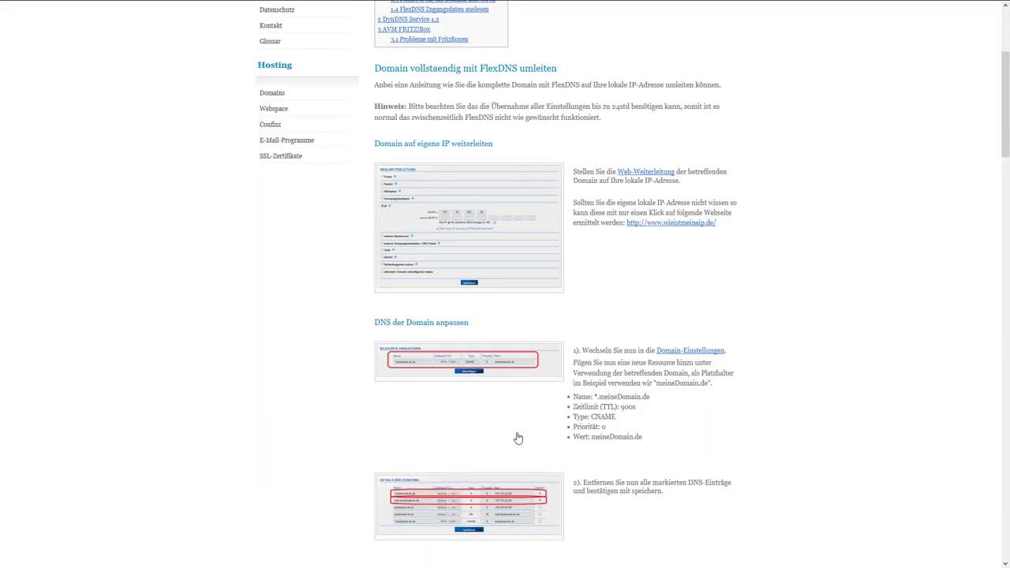
pyautogui.click(509, 371)
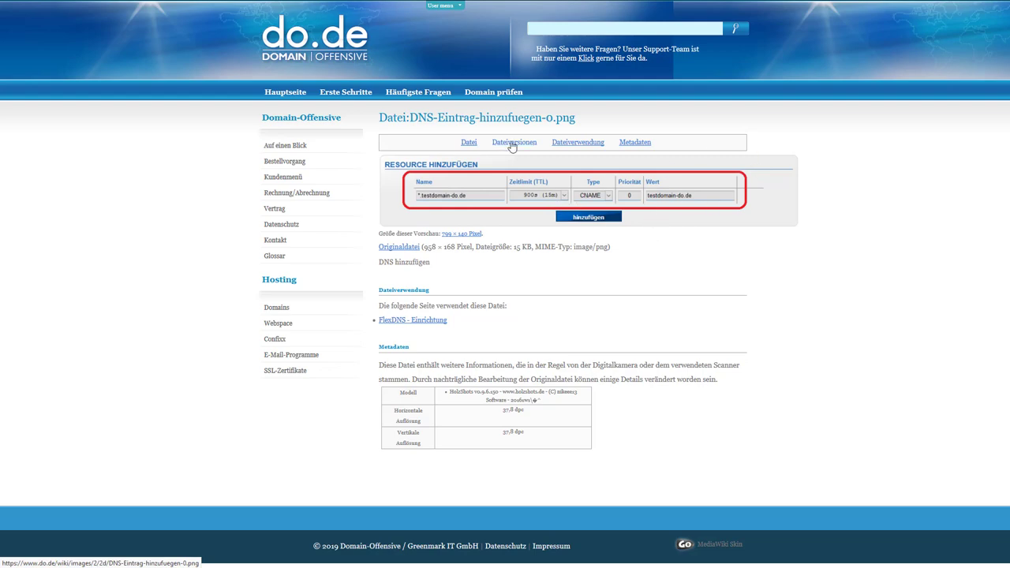
pyautogui.hotkey('alt', 'Left')
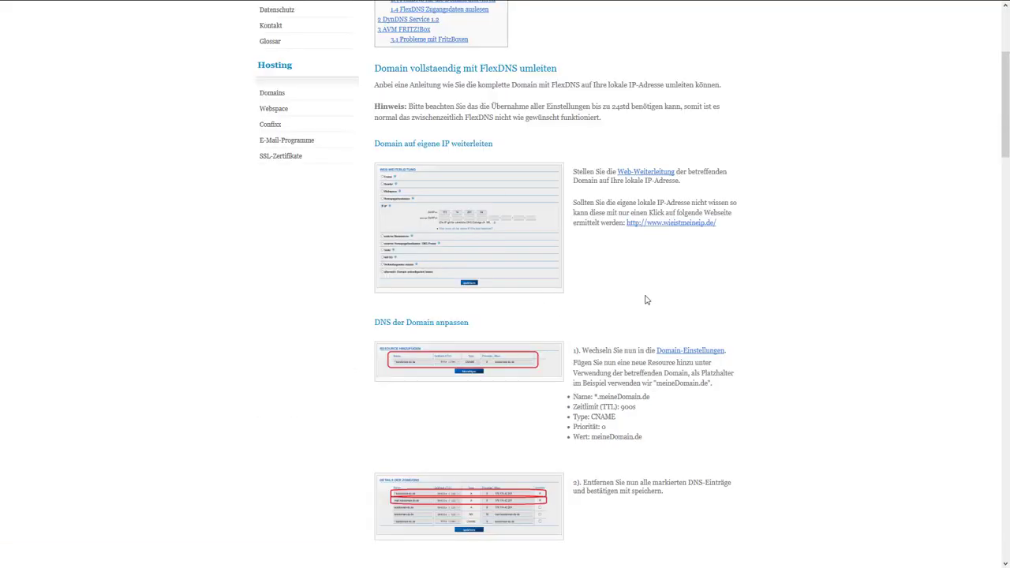
pyautogui.scroll(-2, 646, 296)
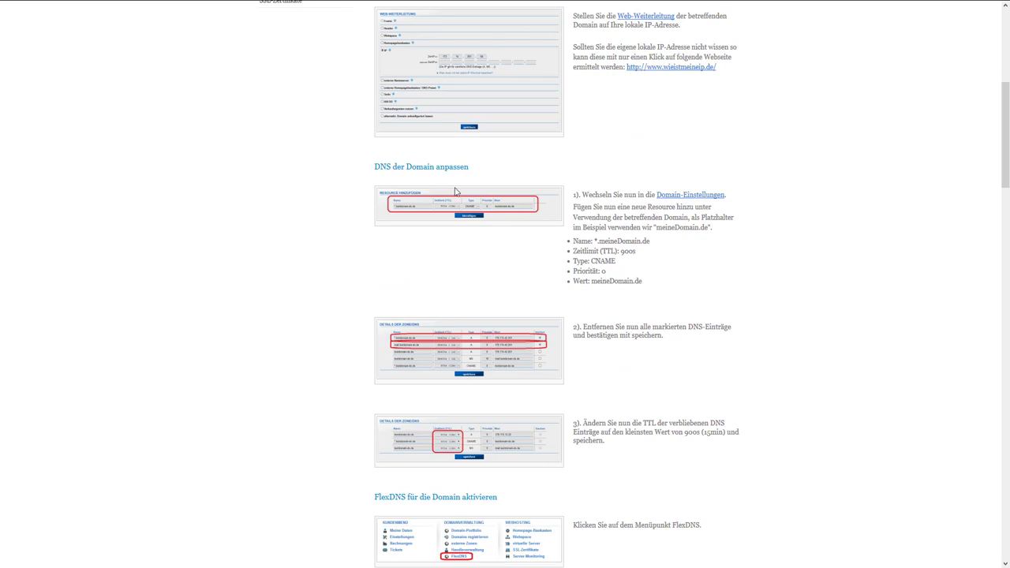
pyautogui.scroll(-1, 742, 410)
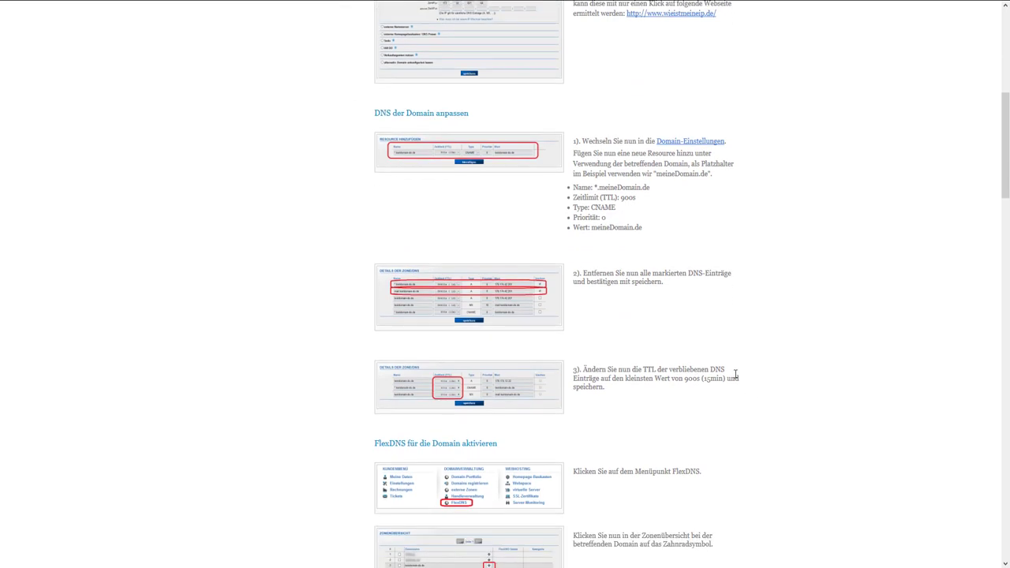
pyautogui.click(544, 302)
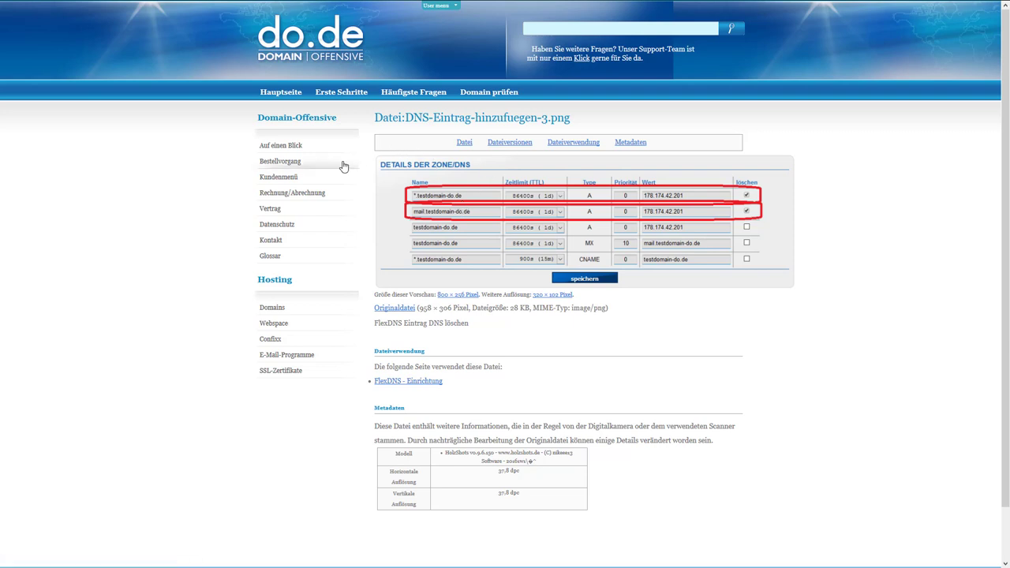
# Delete the A entries *.usefulvid.de and mail.usefulvid.de from the DNS zone, save the zone and acknowledge the DNS caching notice
pyautogui.moveTo(286, 3)
pyautogui.click(168, 9)
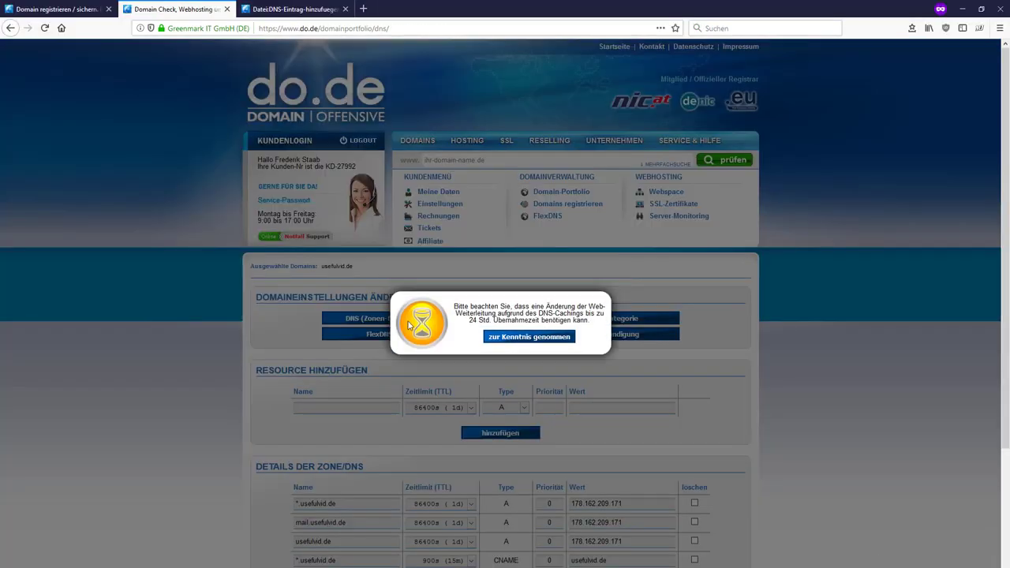
pyautogui.scroll(-3, 203, 308)
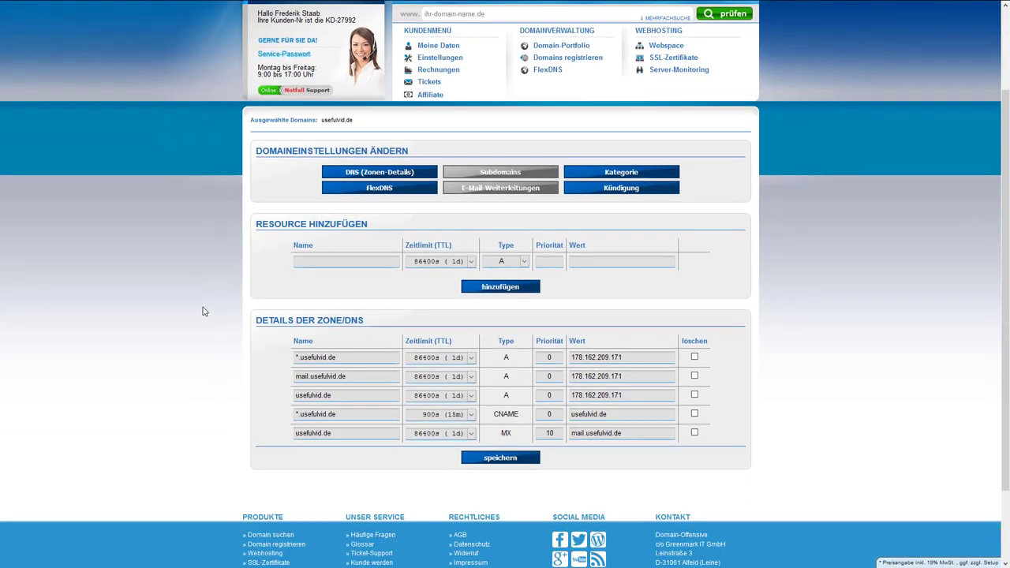
pyautogui.moveTo(301, 324); pyautogui.dragTo(672, 325)
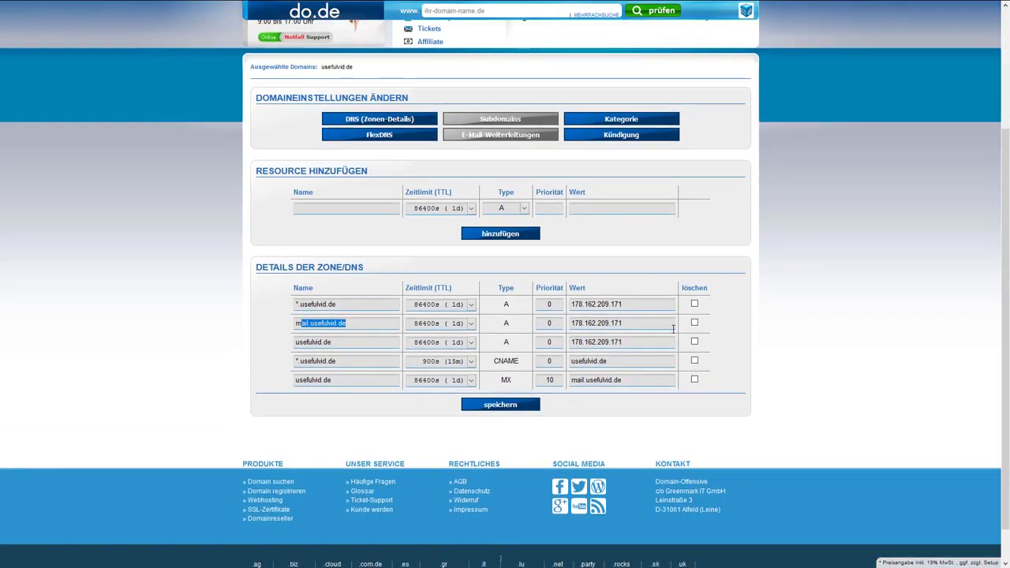
pyautogui.click(698, 325)
pyautogui.click(695, 324)
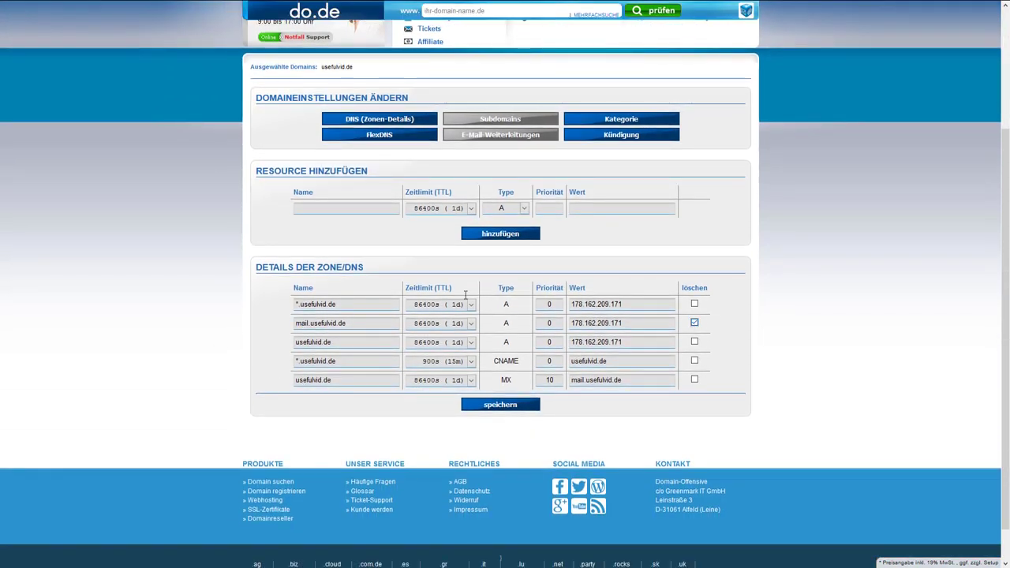
pyautogui.click(696, 305)
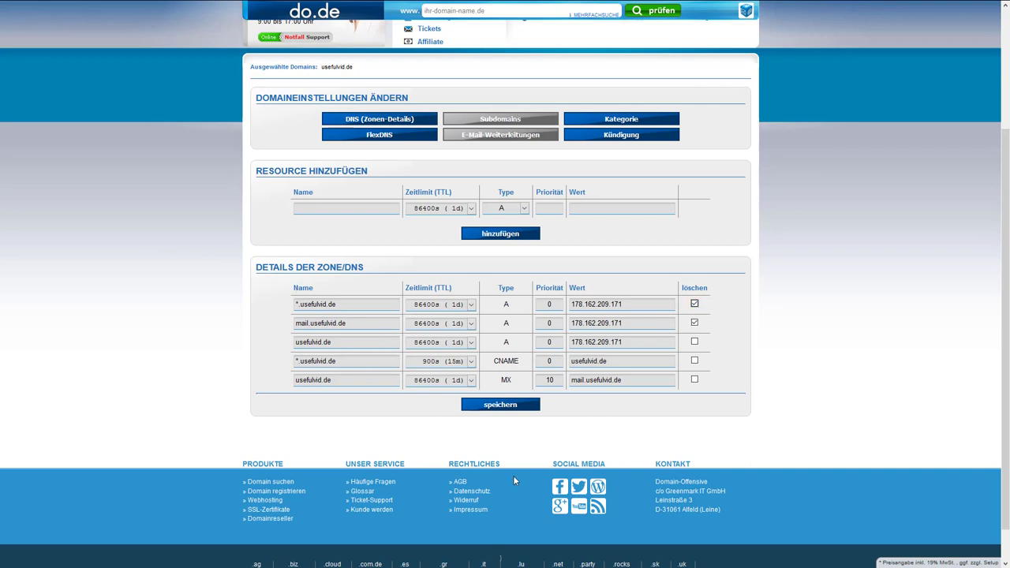
pyautogui.click(492, 402)
pyautogui.click(557, 298)
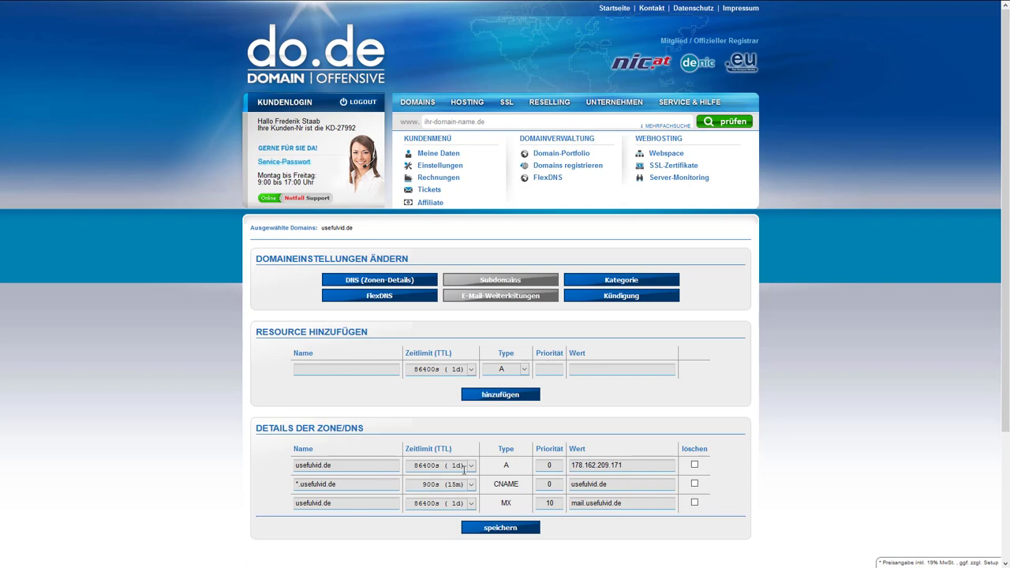
# Set a new DNS resource's name to dyndns.usefulvid.de and its TTL to 900s (15m)
pyautogui.scroll(-1, 221, 235)
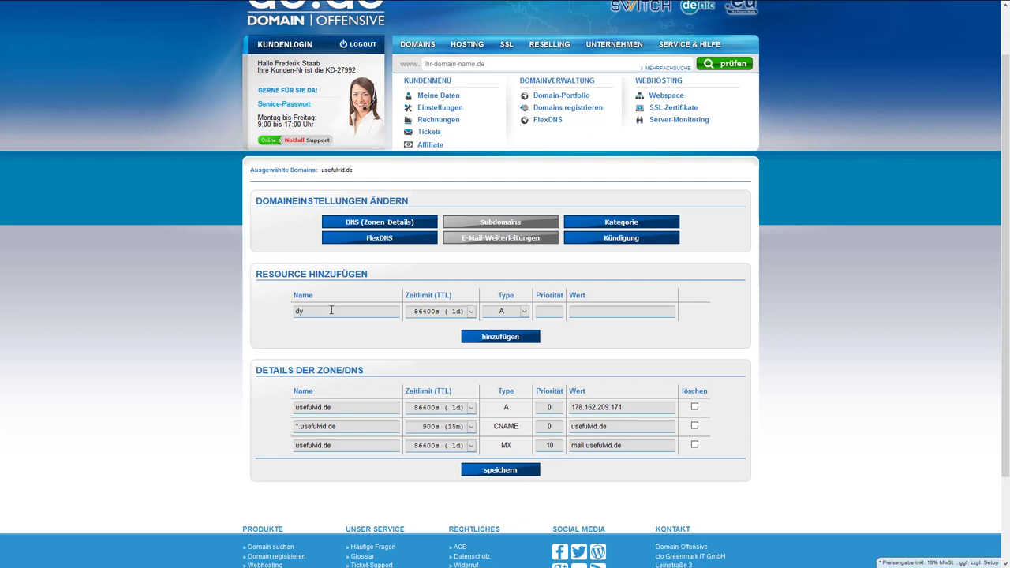
pyautogui.write('.usefulvid.de')
pyautogui.doubleClick(303, 313)
pyautogui.click(357, 311)
pyautogui.click(435, 316)
pyautogui.click(457, 328)
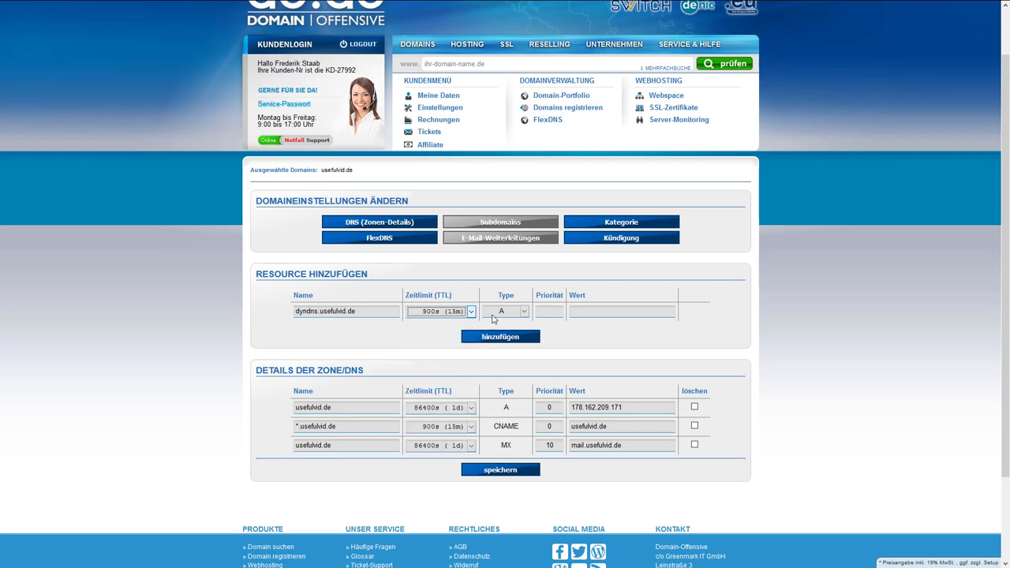
# Give the new type A resource priority 0 and value 178.162.209.171, add it to the zone and acknowledge the notice
pyautogui.click(550, 314)
pyautogui.press('Tab')
pyautogui.write('178.162.209.')
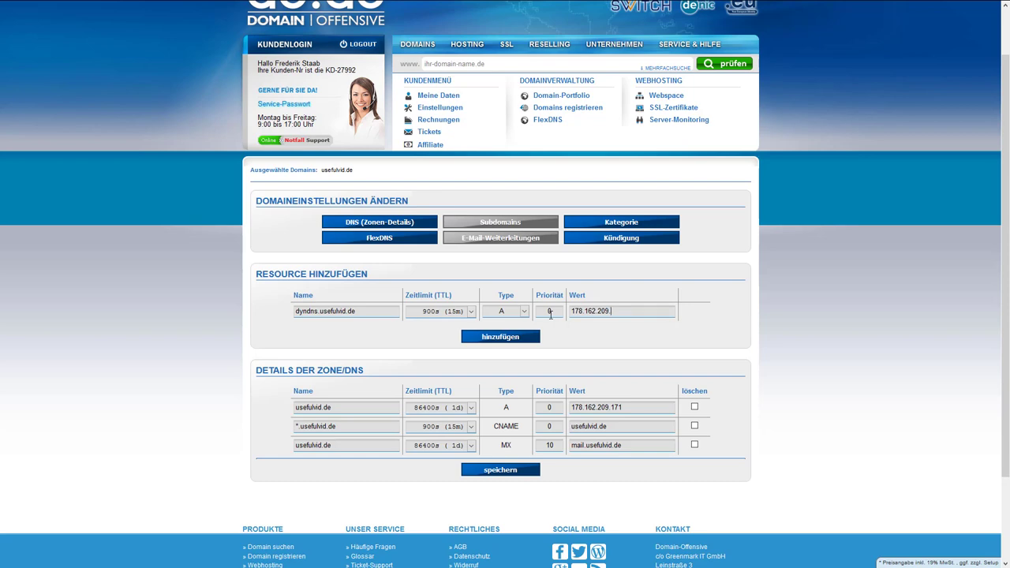
pyautogui.write('171')
pyautogui.scroll(1, 551, 314)
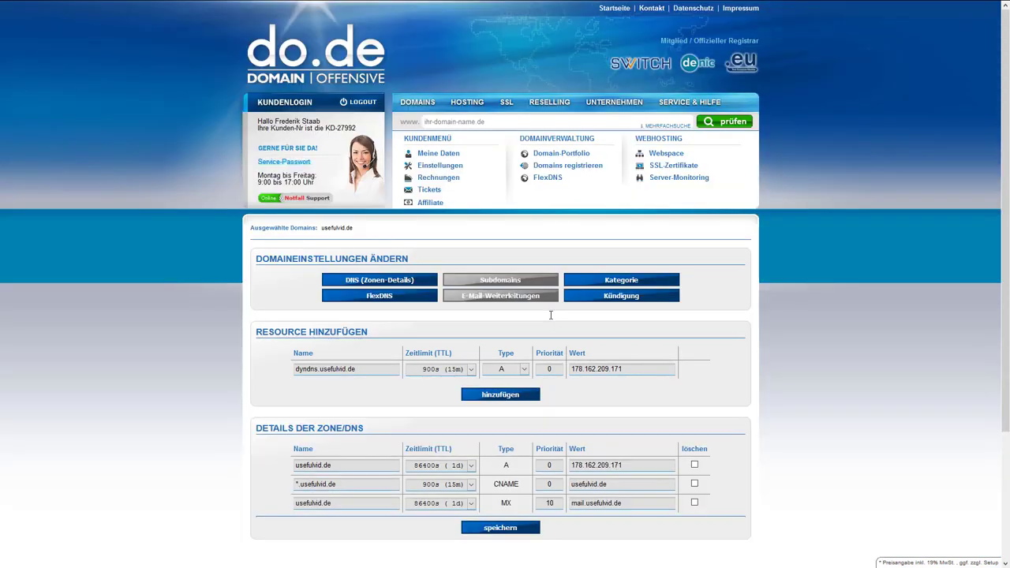
pyautogui.click(520, 396)
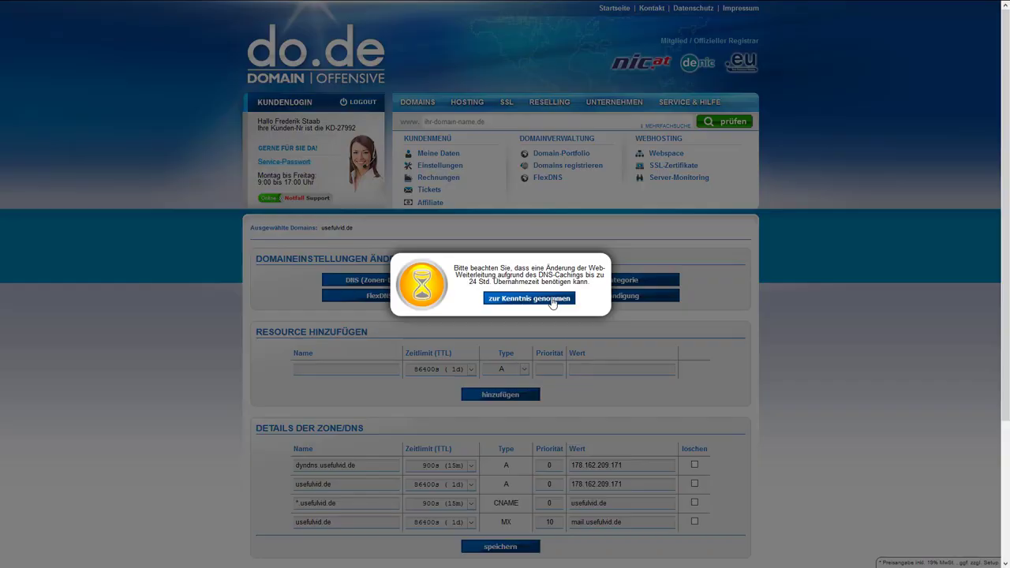
pyautogui.click(550, 297)
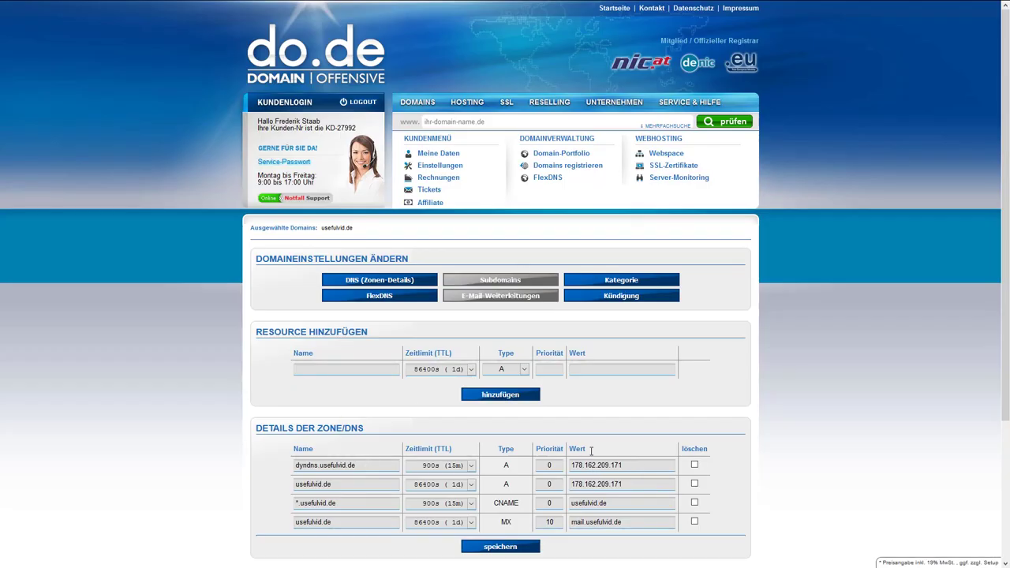
# Order the free FlexDNS account, accepting the terms, the privacy policy and the withdrawal information
pyautogui.click(548, 178)
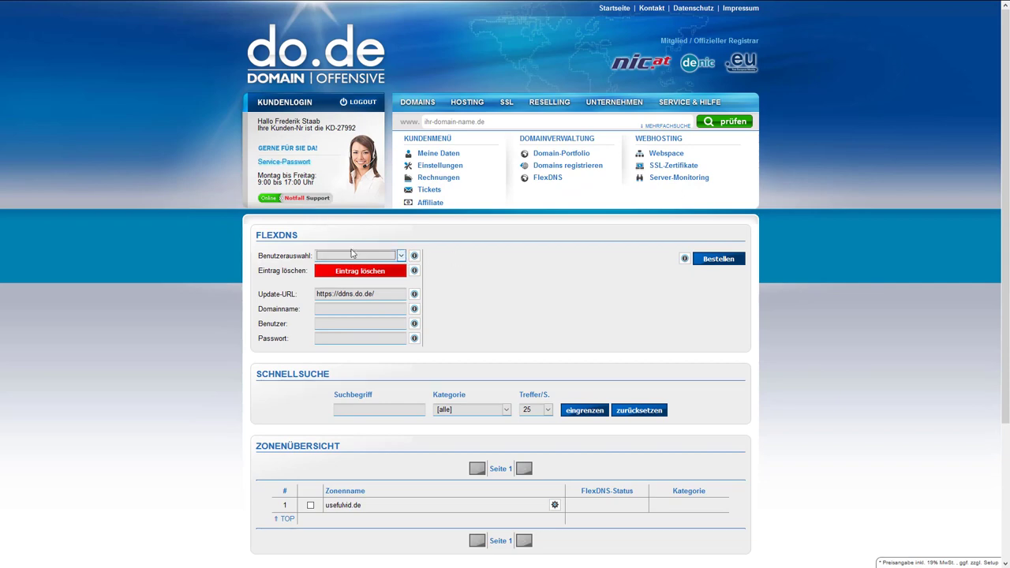
pyautogui.click(725, 261)
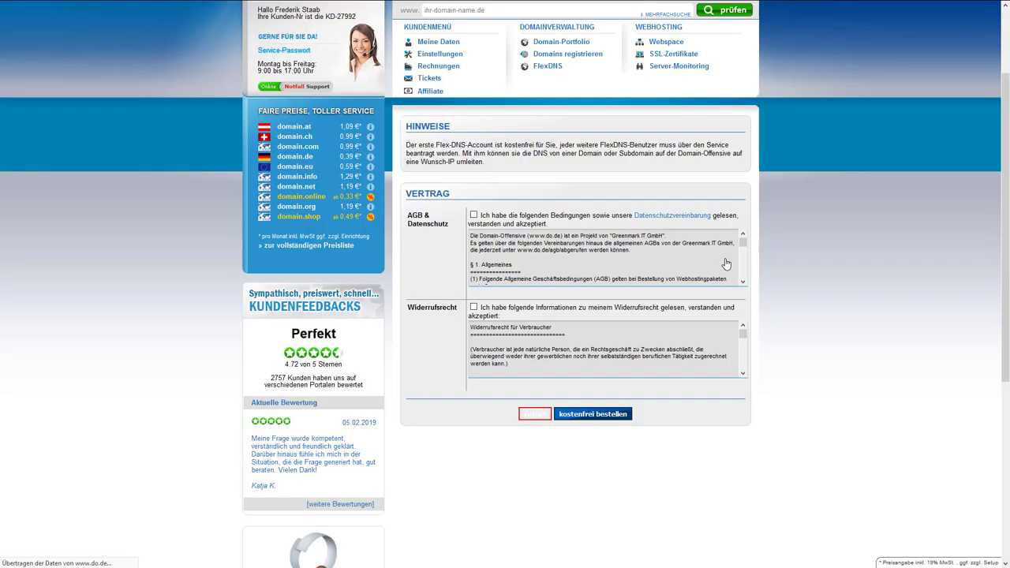
pyautogui.click(474, 307)
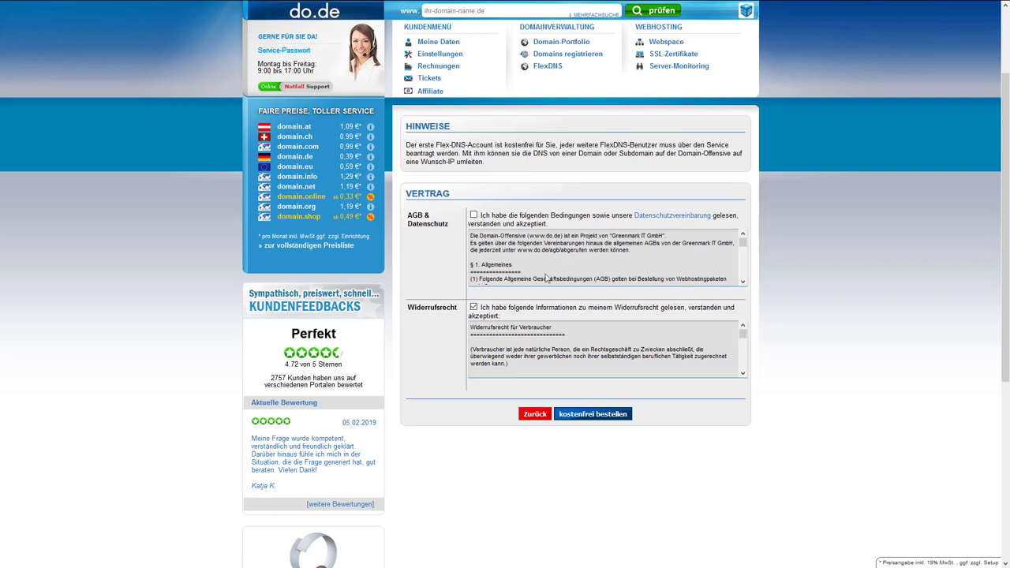
pyautogui.click(474, 214)
pyautogui.click(612, 416)
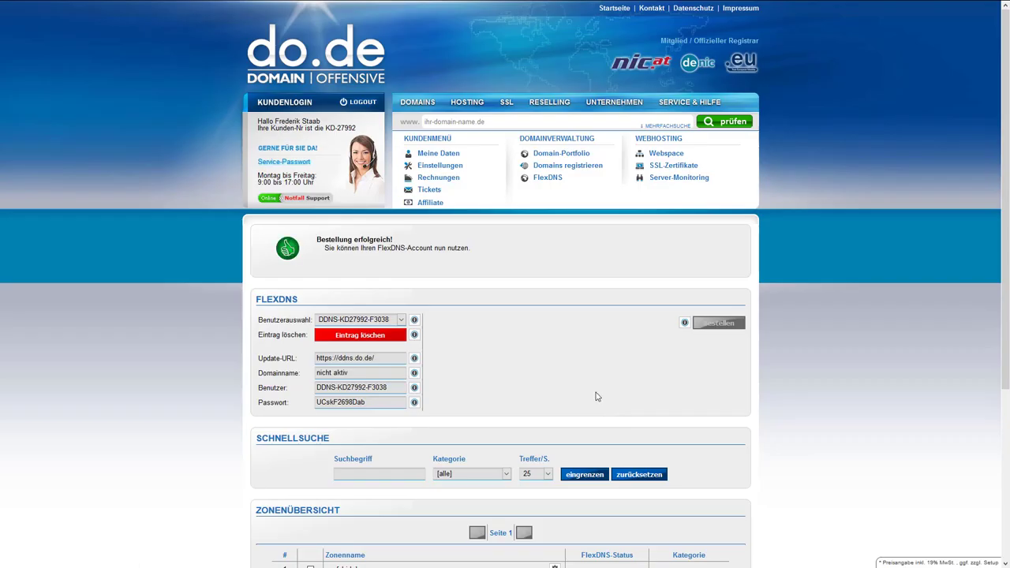
# Check the user selection and the domain name of the new FlexDNS account
pyautogui.scroll(-2, 654, 355)
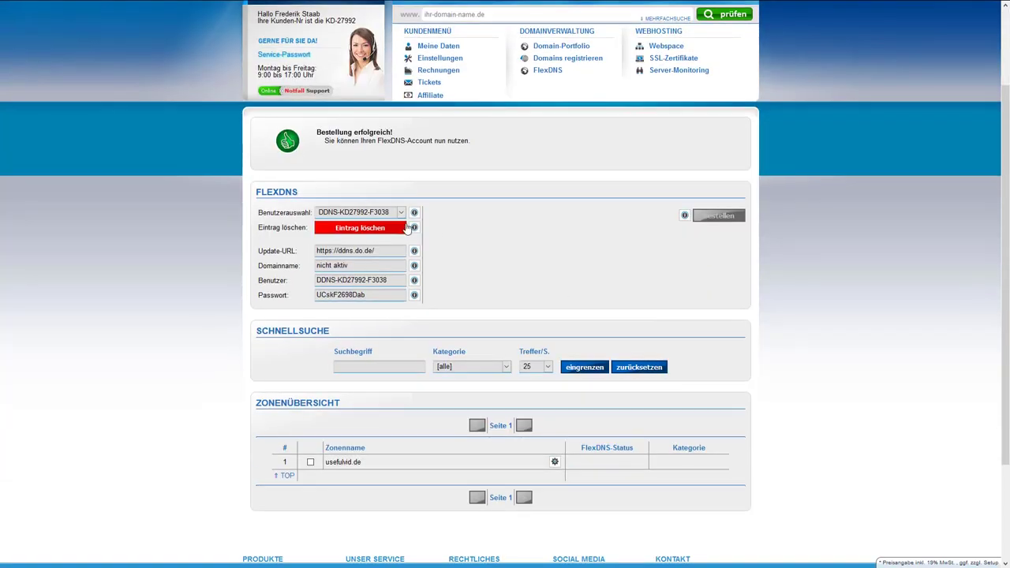
pyautogui.click(396, 212)
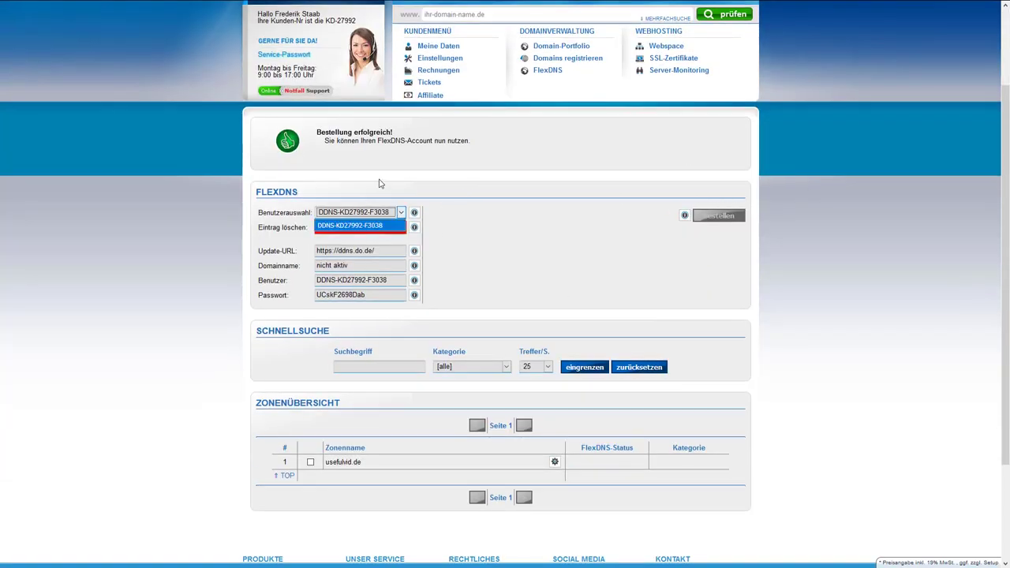
pyautogui.click(388, 210)
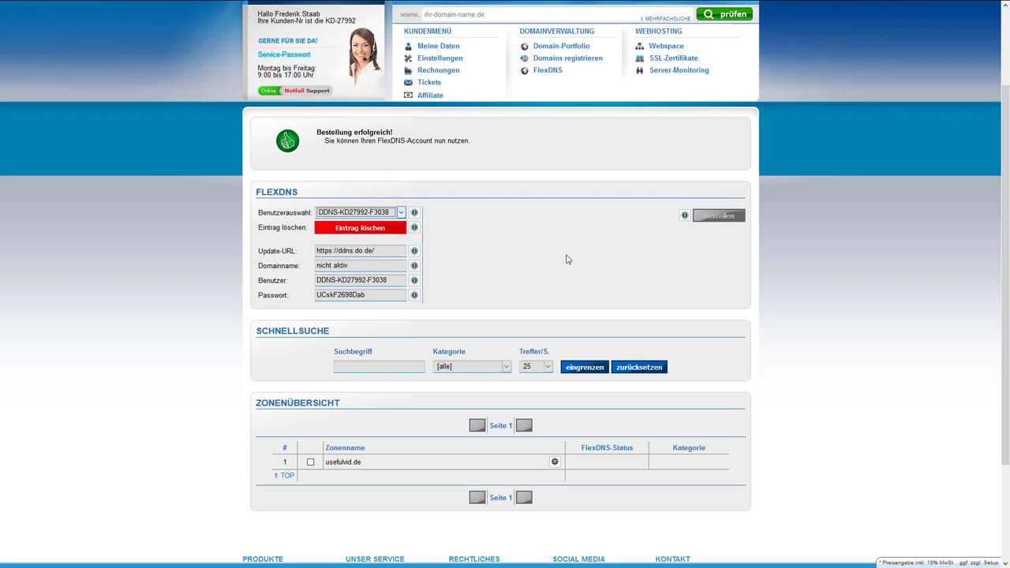
pyautogui.click(365, 269)
pyautogui.scroll(-1, 593, 322)
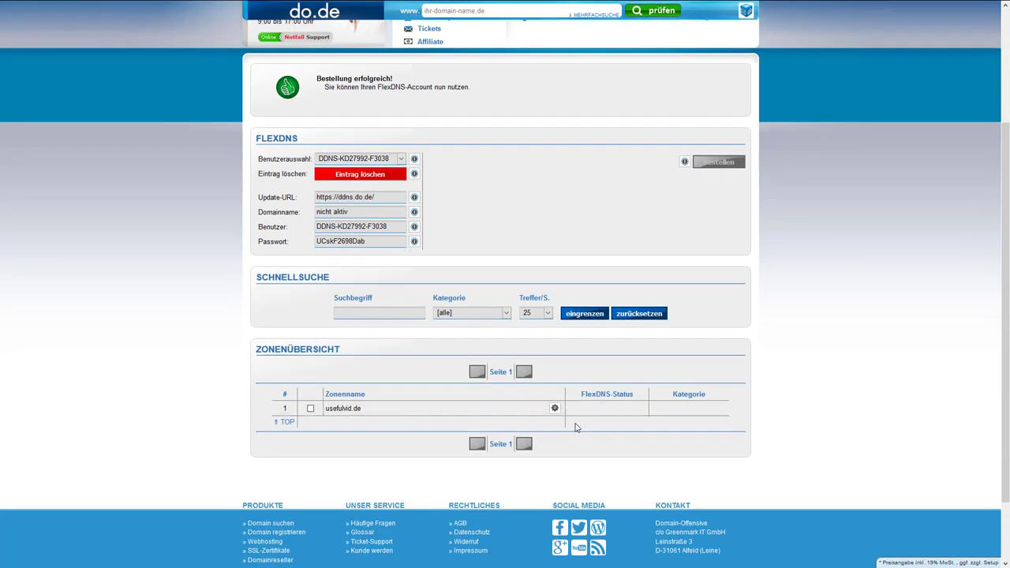
# Assign the FlexDNS user to the dyndns.usefulvid.de entry in the FlexDNS settings of usefulvid.de, save, and check the account's domain name
pyautogui.click(555, 409)
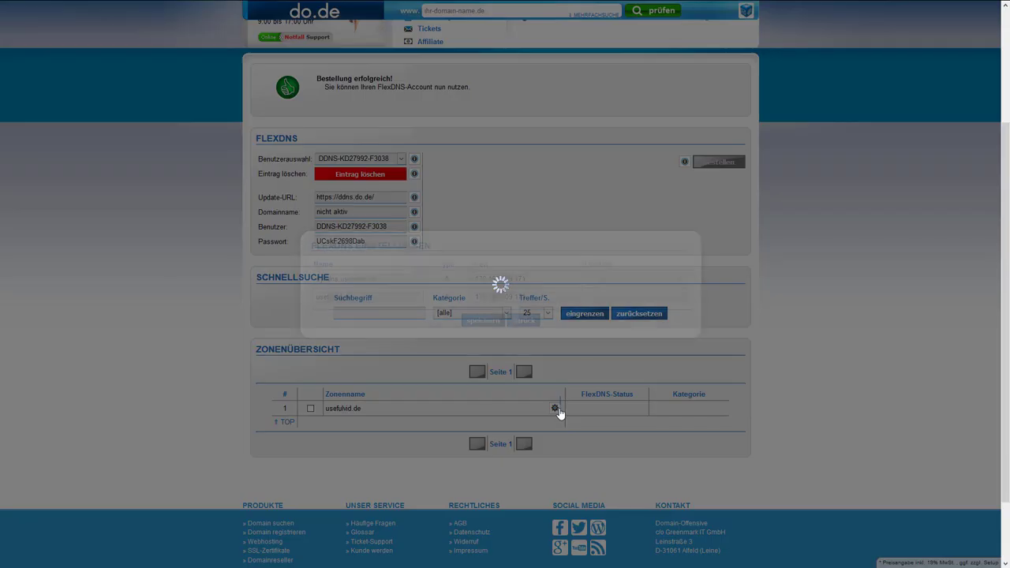
pyautogui.moveTo(402, 280); pyautogui.dragTo(280, 278)
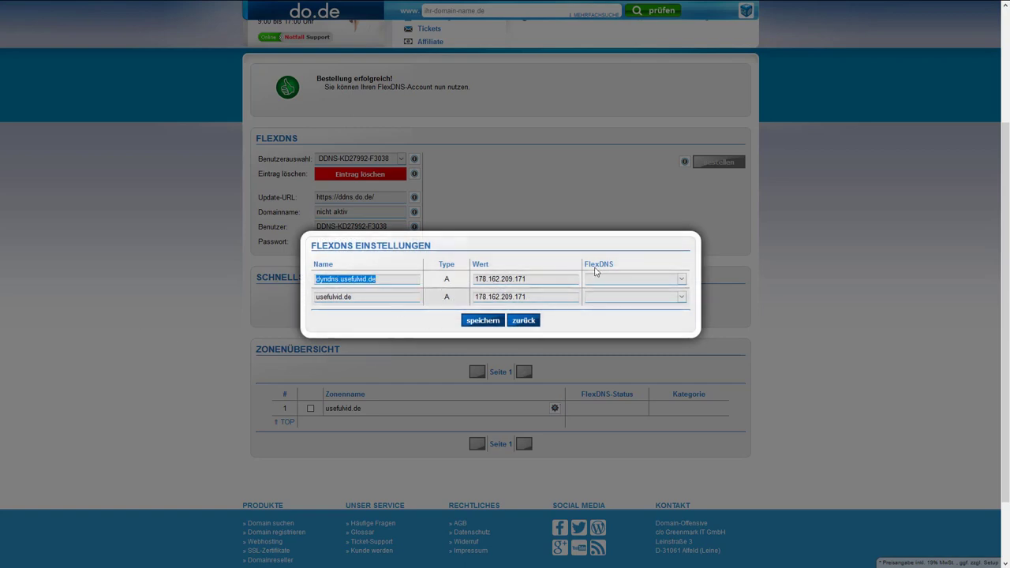
pyautogui.click(631, 280)
pyautogui.click(630, 303)
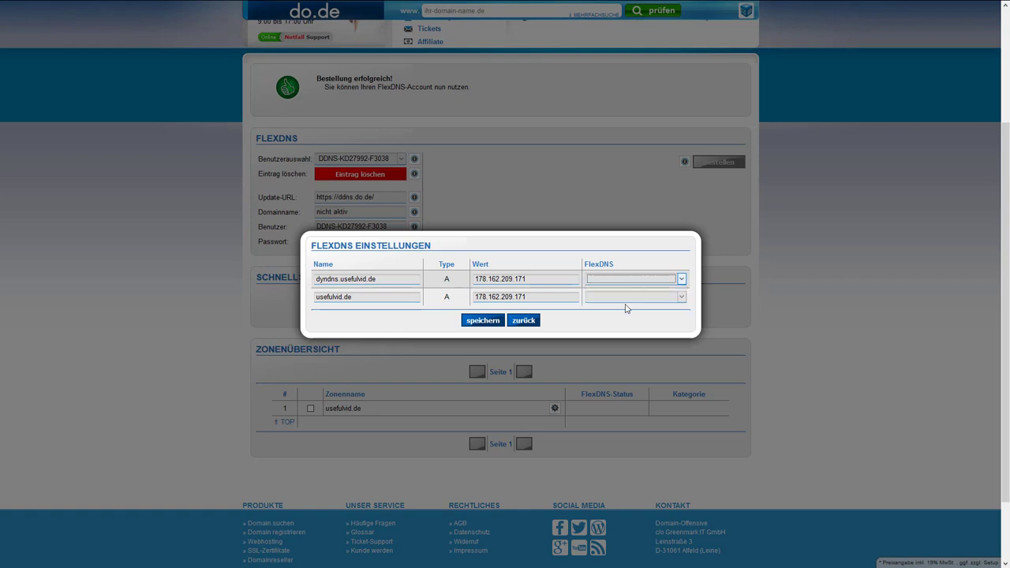
pyautogui.click(631, 298)
pyautogui.click(635, 321)
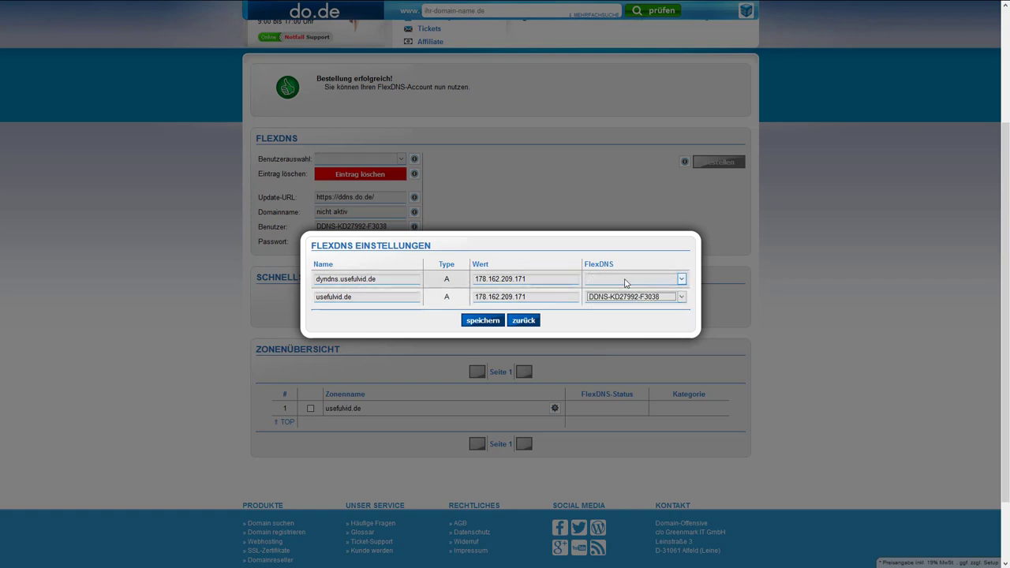
pyautogui.click(630, 280)
pyautogui.click(629, 302)
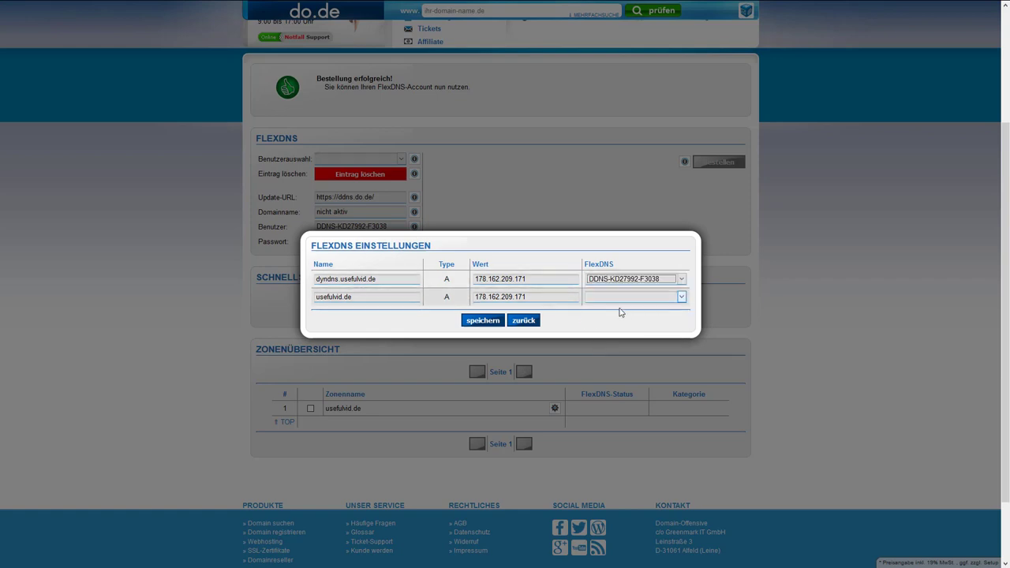
pyautogui.click(480, 322)
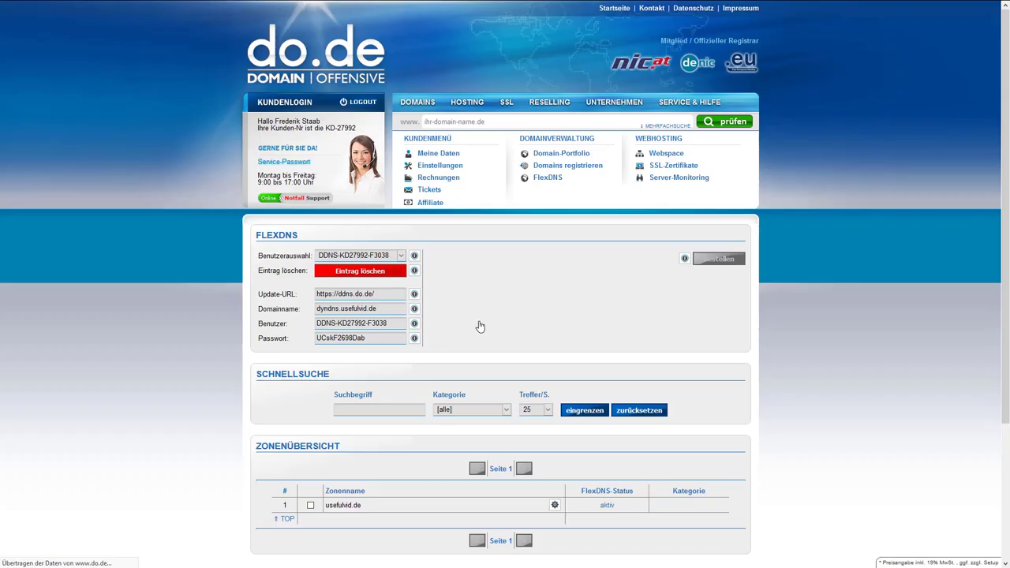
pyautogui.moveTo(387, 309); pyautogui.dragTo(231, 332)
pyautogui.click(574, 319)
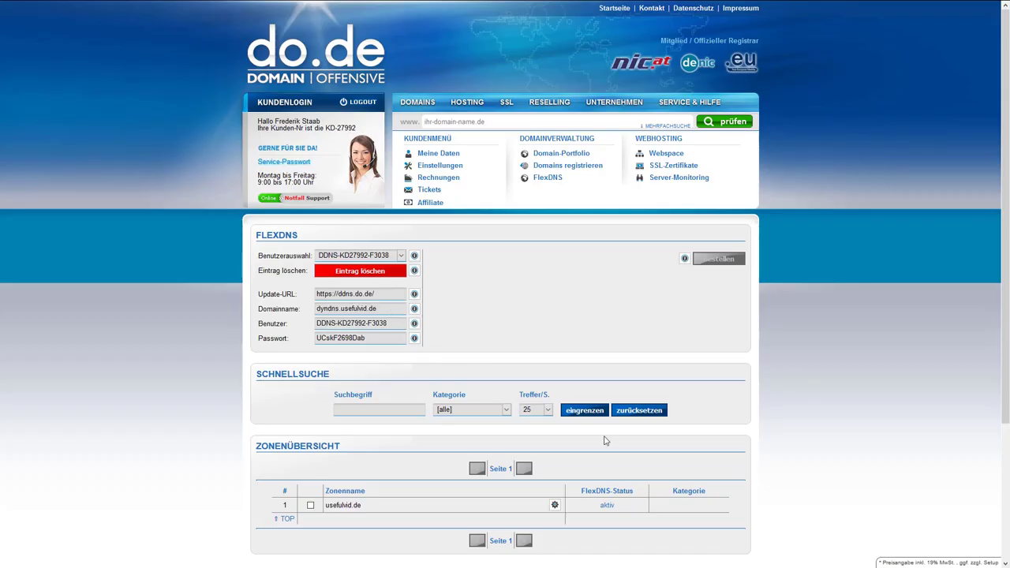
# Send a new support request with subject "dyndns" and message "Ich würde mich über 5 weitere flexdns accounts freuen."
pyautogui.click(440, 194)
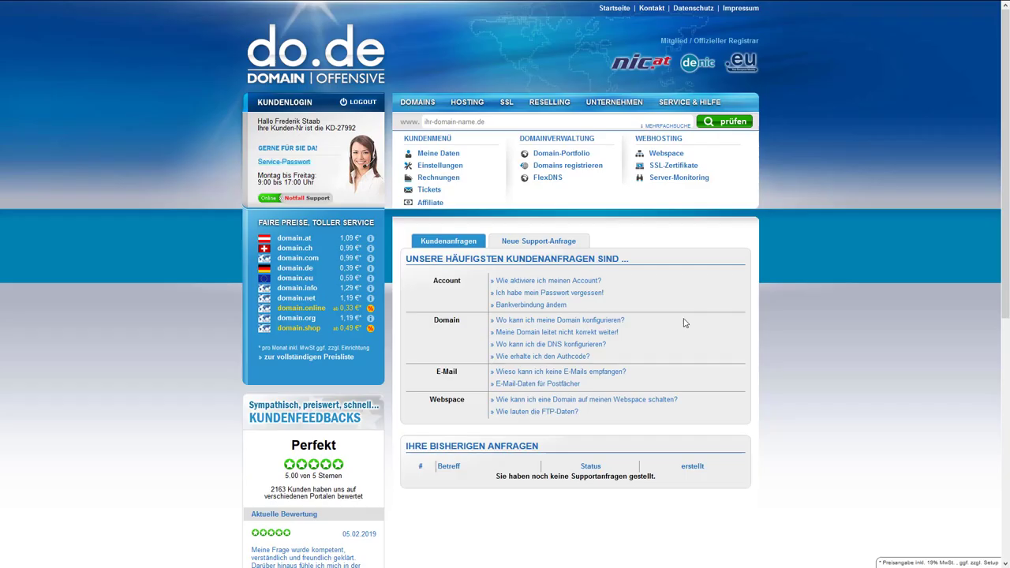
pyautogui.click(570, 242)
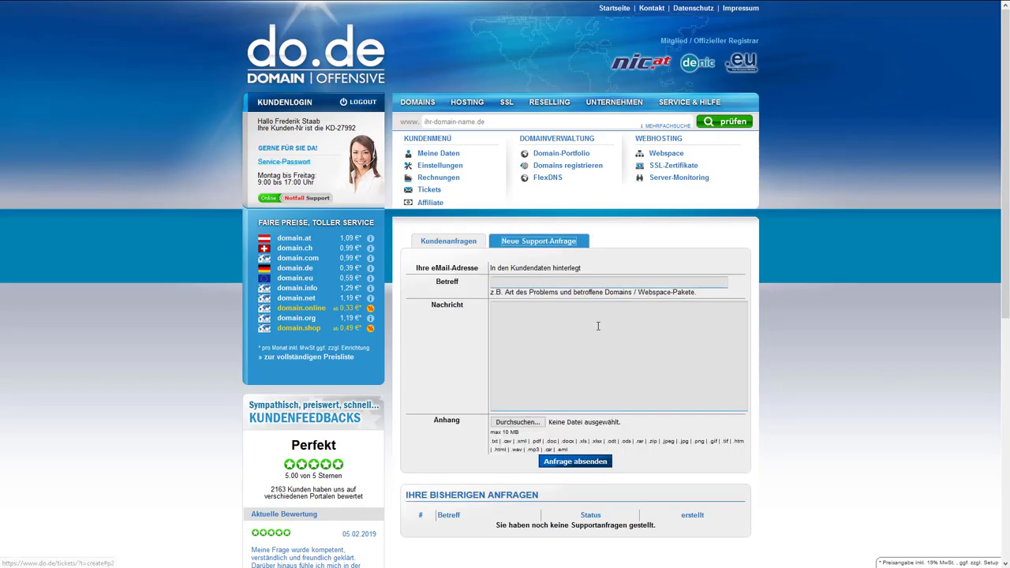
pyautogui.click(569, 280)
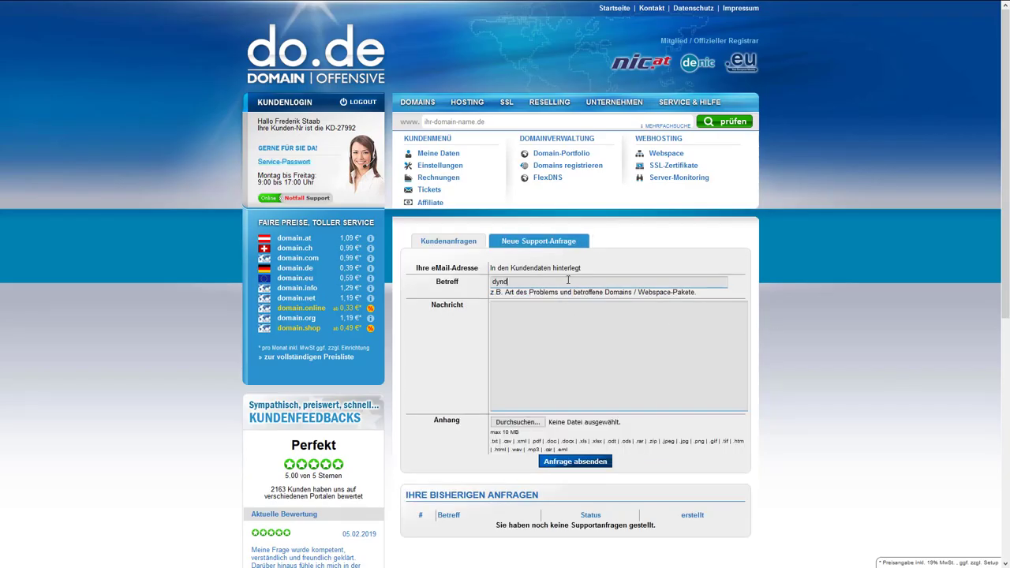
pyautogui.click(584, 322)
pyautogui.write('Ich würde mich über 5 weitere flexdns accounts freuen.')
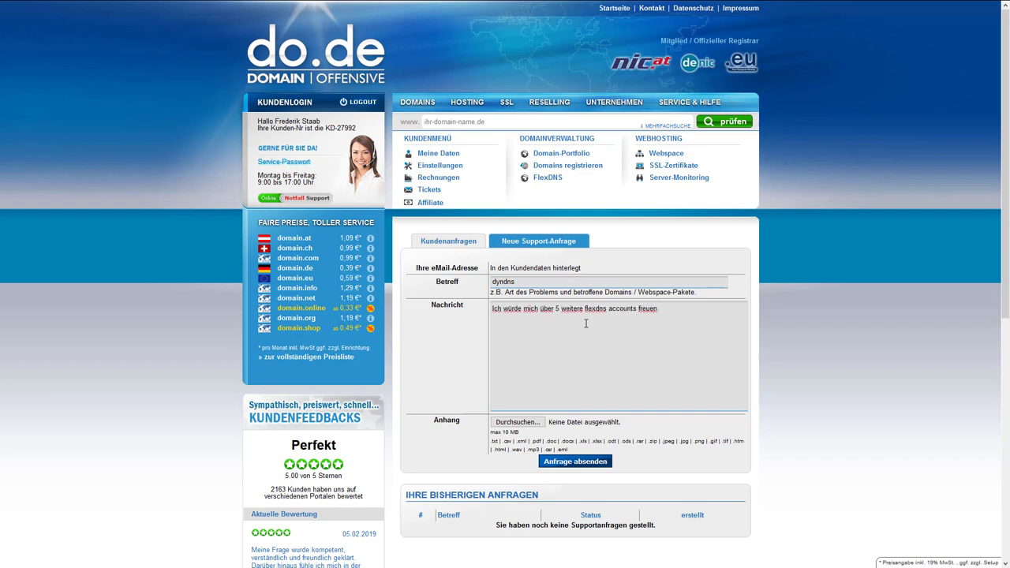
pyautogui.click(586, 464)
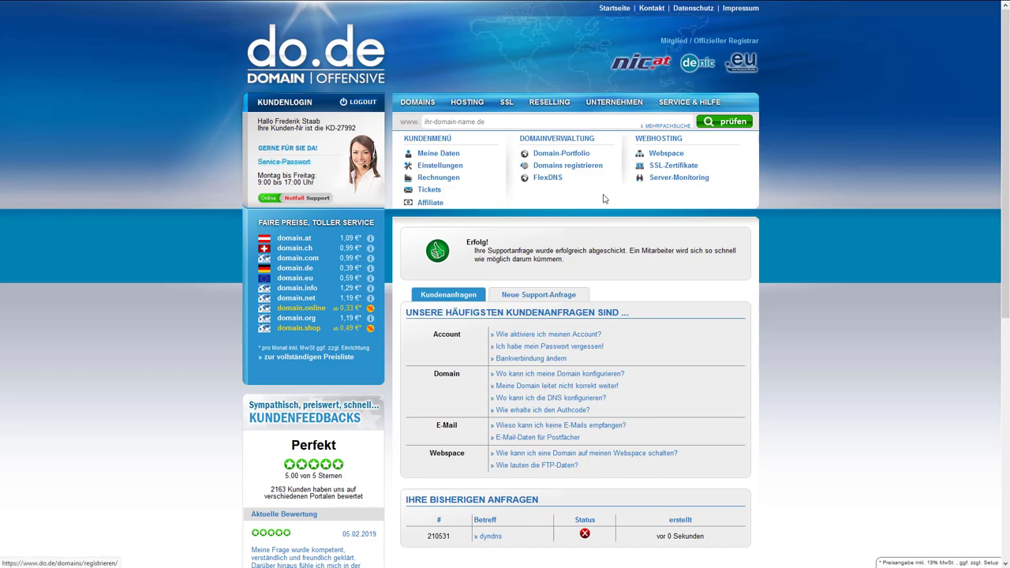
# Return to the FlexDNS overview and read the explanation of the account's update URL
pyautogui.click(552, 179)
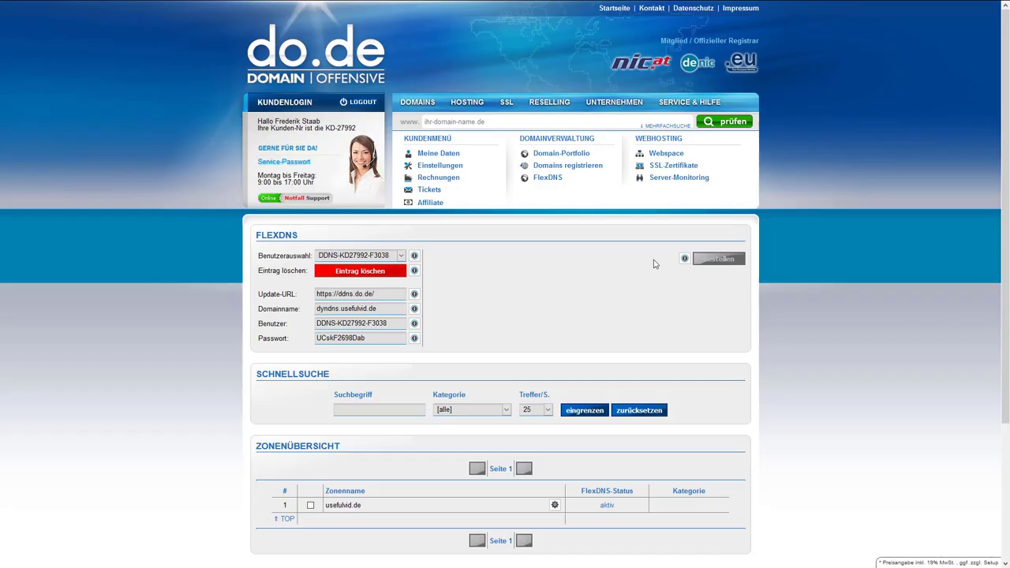
pyautogui.click(391, 294)
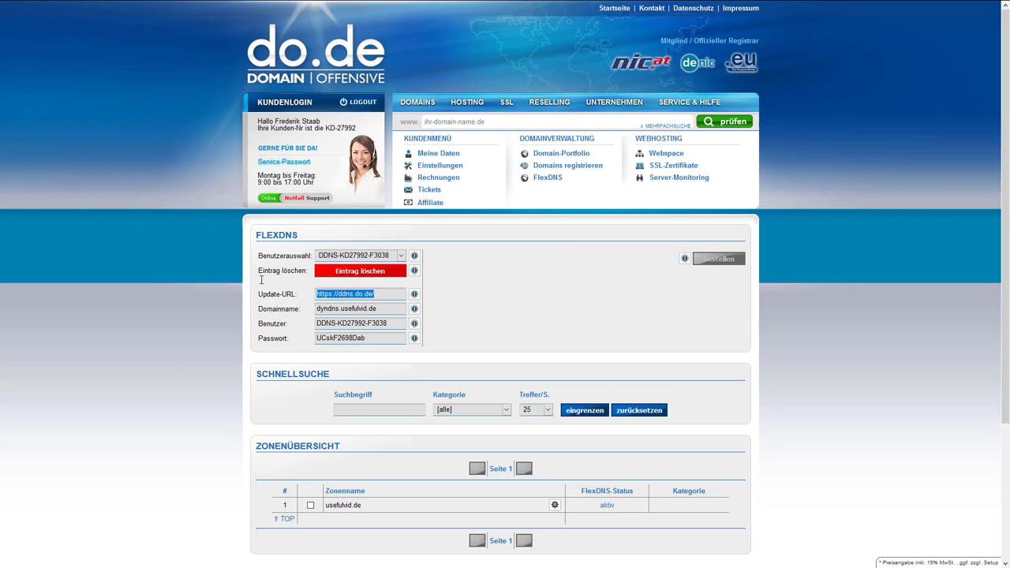
pyautogui.click(395, 293)
pyautogui.moveTo(413, 298)
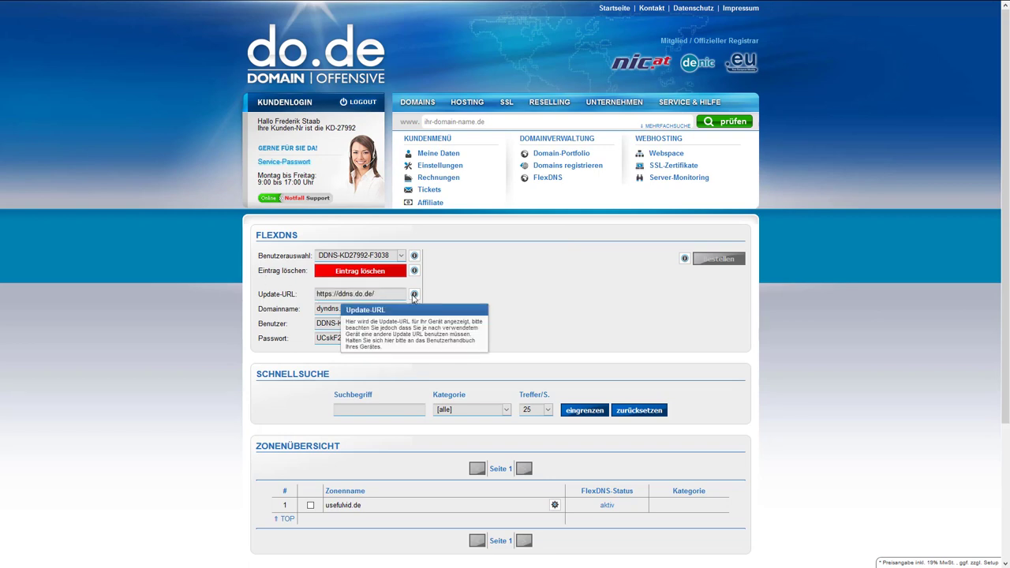
# Switch to the FRITZ!Box DynDNS settings and choose Benutzerdefiniert as the DynDNS provider
pyautogui.scroll(-3, 438, 390)
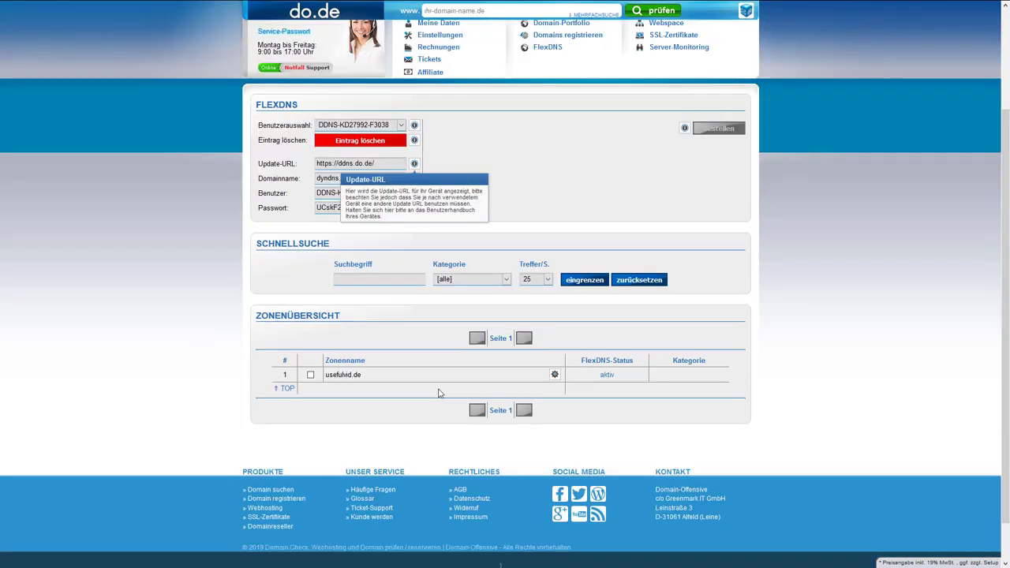
pyautogui.scroll(3, 433, 397)
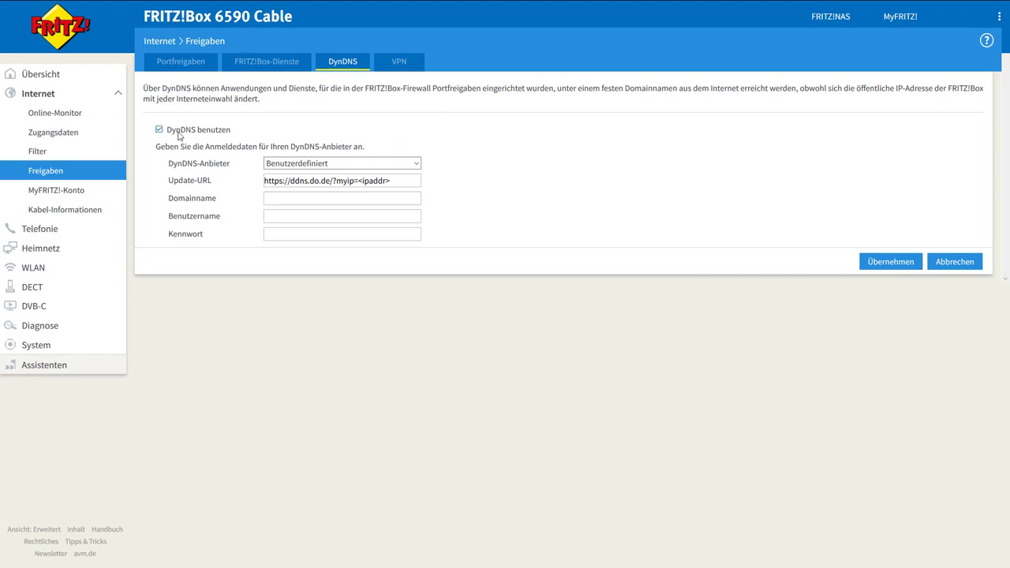
pyautogui.click(415, 165)
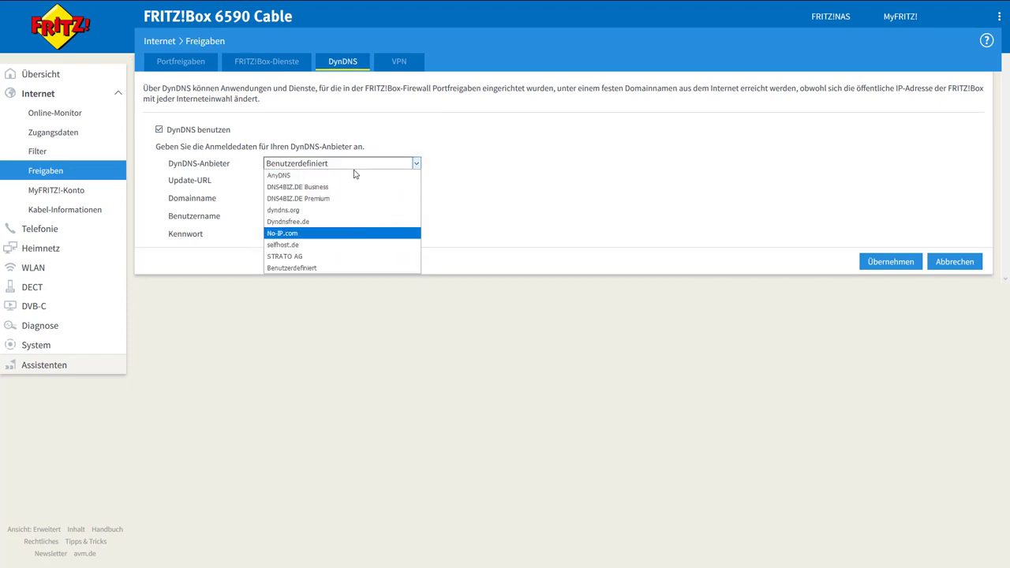
pyautogui.click(316, 268)
pyautogui.click(356, 165)
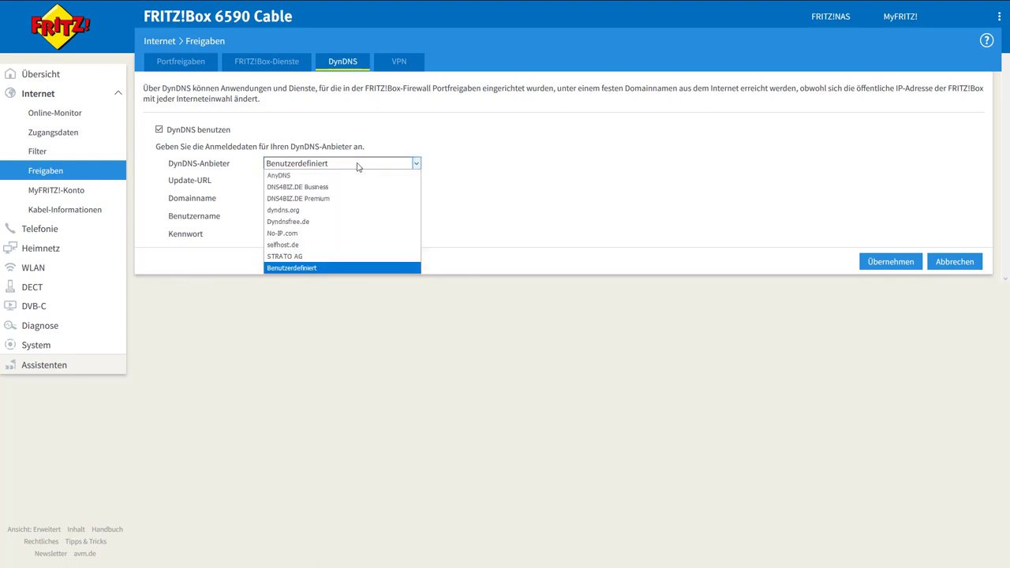
pyautogui.click(357, 166)
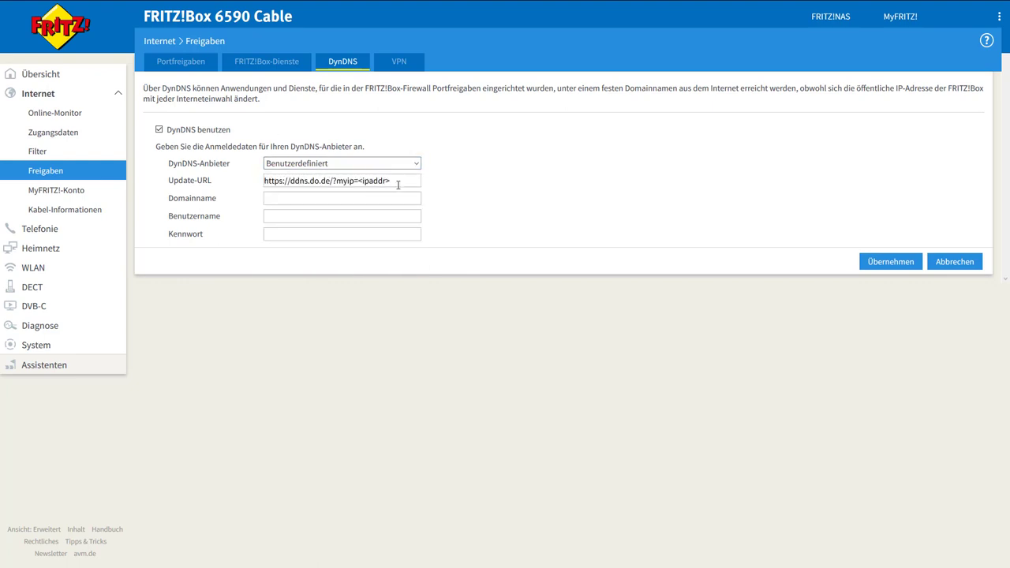
# Review the update URL with its <ipaddr> placeholder and enter dyndns.usefulvid.de as the domain name
pyautogui.moveTo(399, 185); pyautogui.dragTo(228, 174)
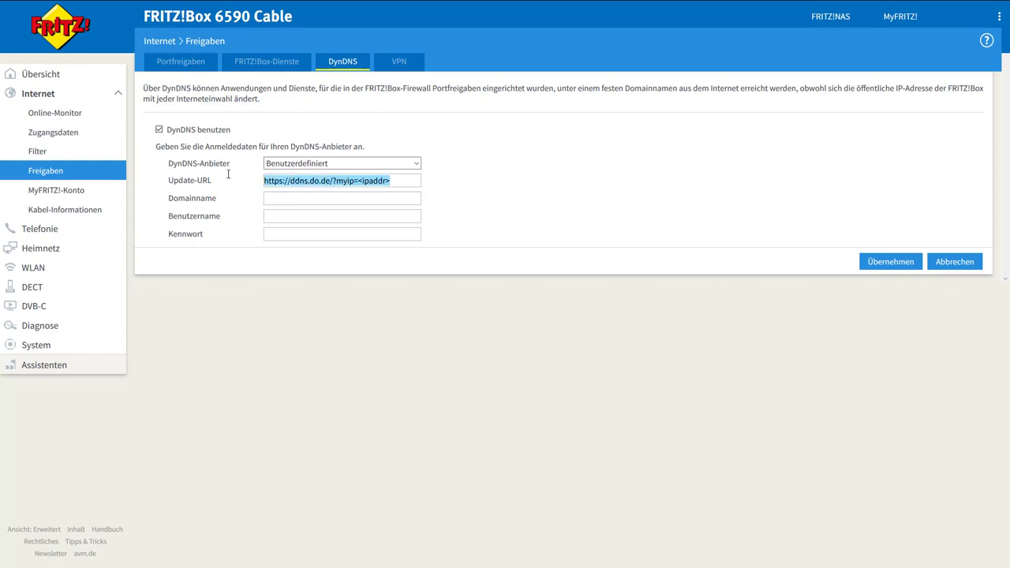
pyautogui.click(355, 193)
pyautogui.tripleClick(390, 181)
pyautogui.moveTo(387, 182)
pyautogui.mouseDown()
pyautogui.moveTo(376, 196)
pyautogui.moveTo(379, 183)
pyautogui.mouseUp()
pyautogui.click(339, 183)
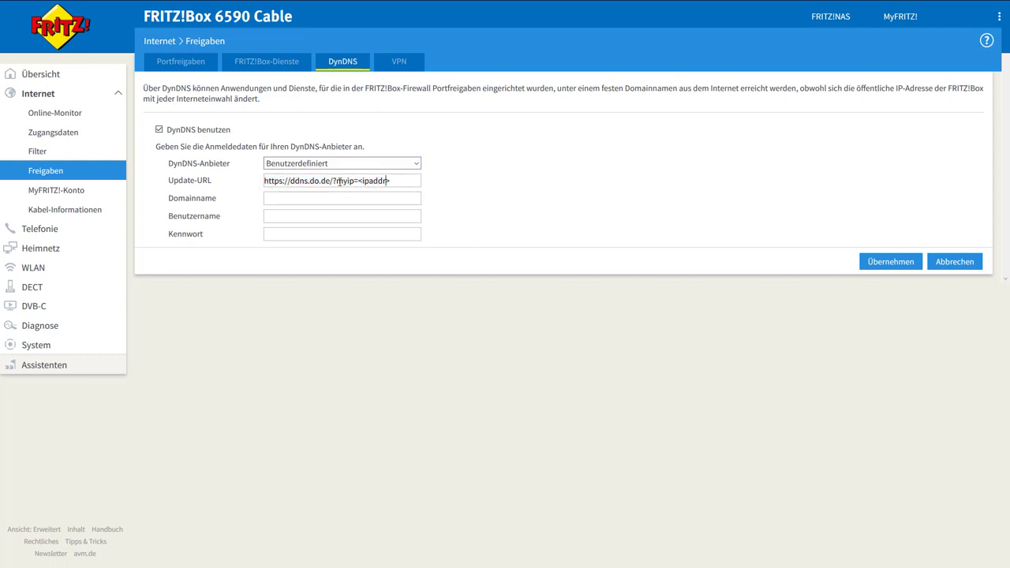
pyautogui.click(391, 195)
pyautogui.write('dyndns.usefulvid.de')
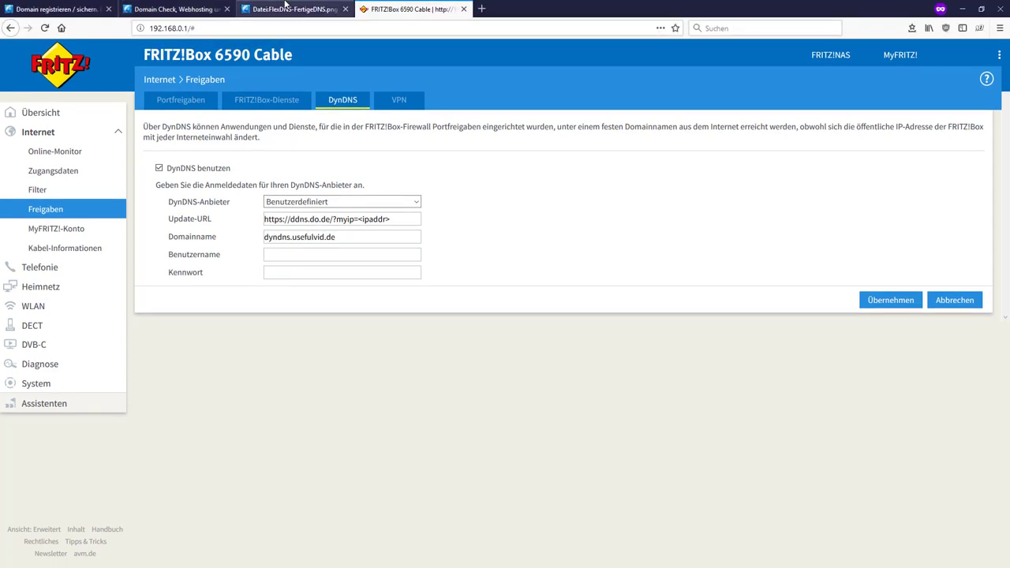
# Copy the FlexDNS user name from the do.de FlexDNS overview into the user name of the FRITZ!Box DynDNS settings
pyautogui.click(282, 9)
pyautogui.click(175, 9)
pyautogui.press('F11')
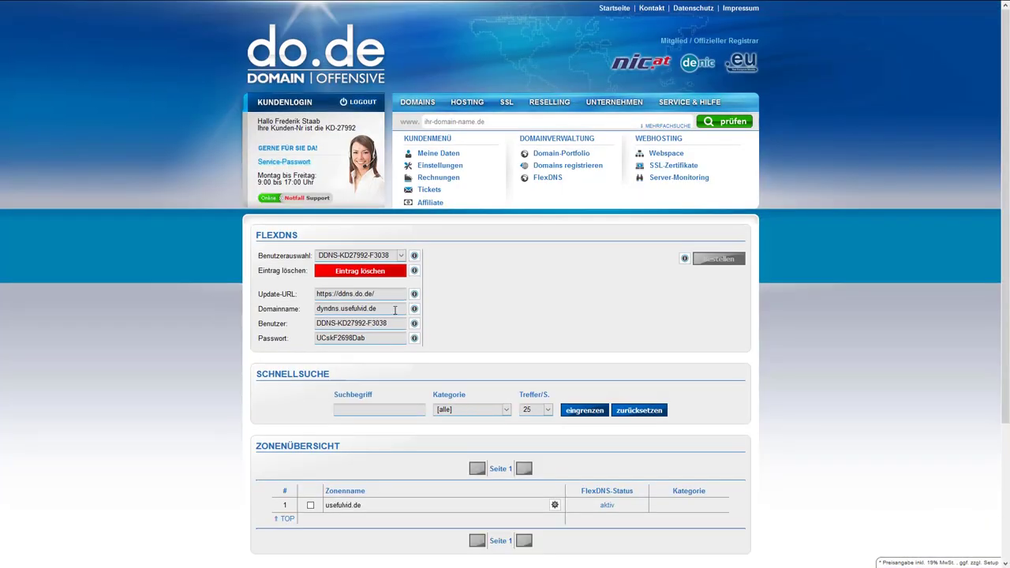
pyautogui.moveTo(399, 322); pyautogui.dragTo(230, 321)
pyautogui.hotkey('ctrl', 'c')
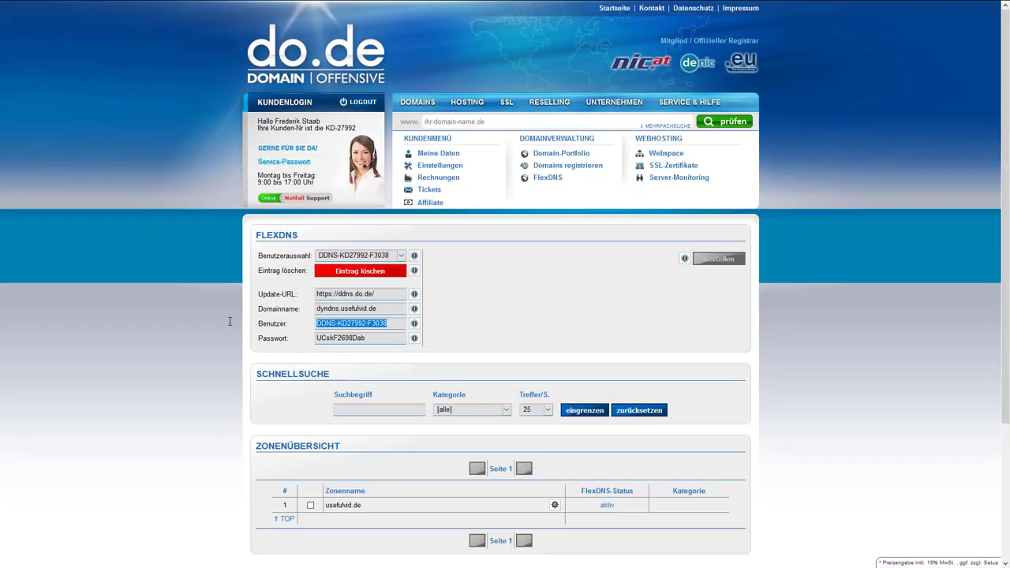
pyautogui.press('F11')
pyautogui.click(410, 9)
pyautogui.press('F11')
pyautogui.hotkey('ctrl', 'v')
# Copy the FlexDNS account password from do.de into the FRITZ!Box DynDNS password field and apply the settings
pyautogui.press('F11')
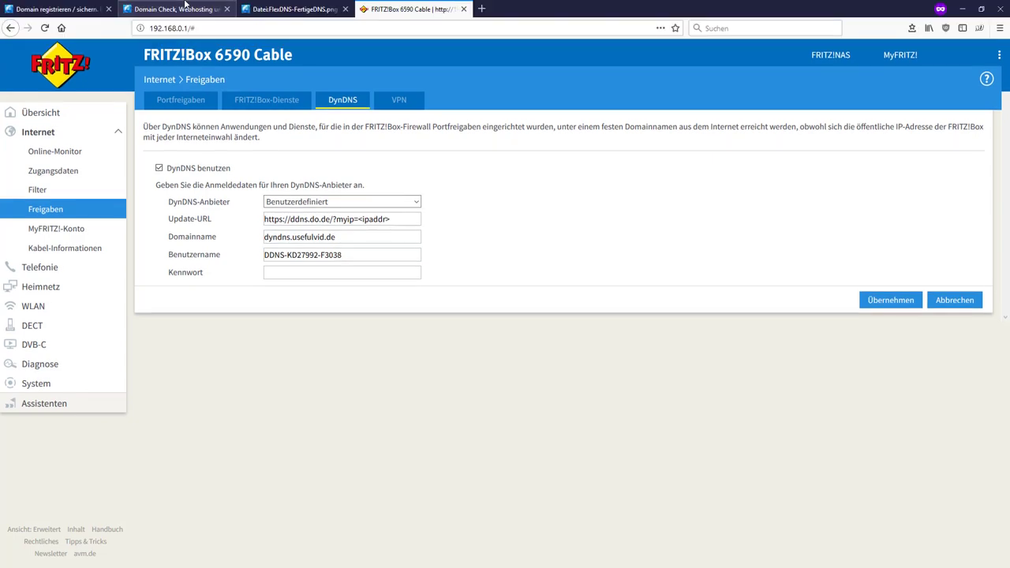
pyautogui.click(185, 9)
pyautogui.press('F11')
pyautogui.moveTo(377, 339); pyautogui.dragTo(213, 319)
pyautogui.hotkey('ctrl', 'c')
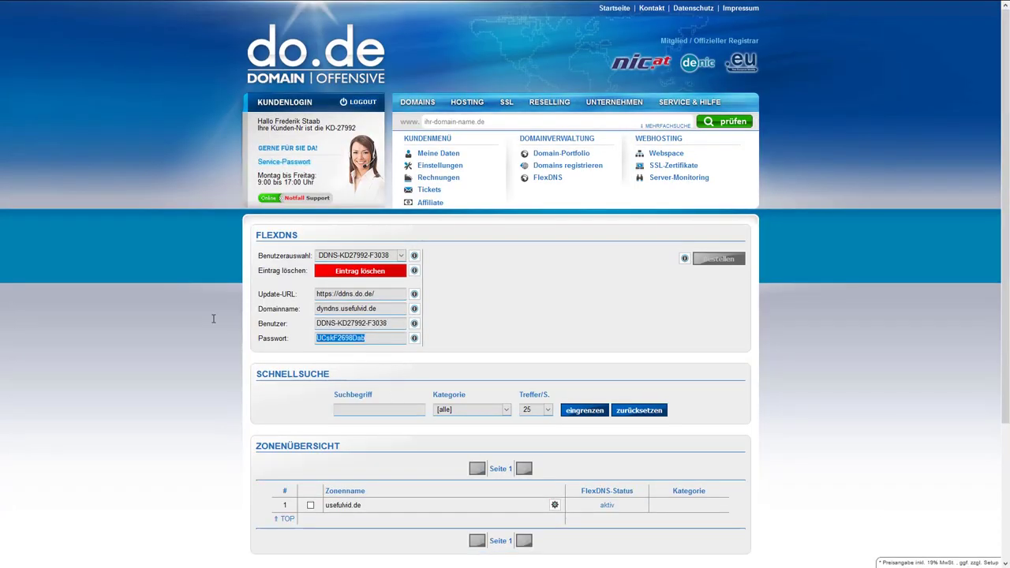
pyautogui.press('F11')
pyautogui.click(411, 9)
pyautogui.press('F11')
pyautogui.hotkey('ctrl', 'v')
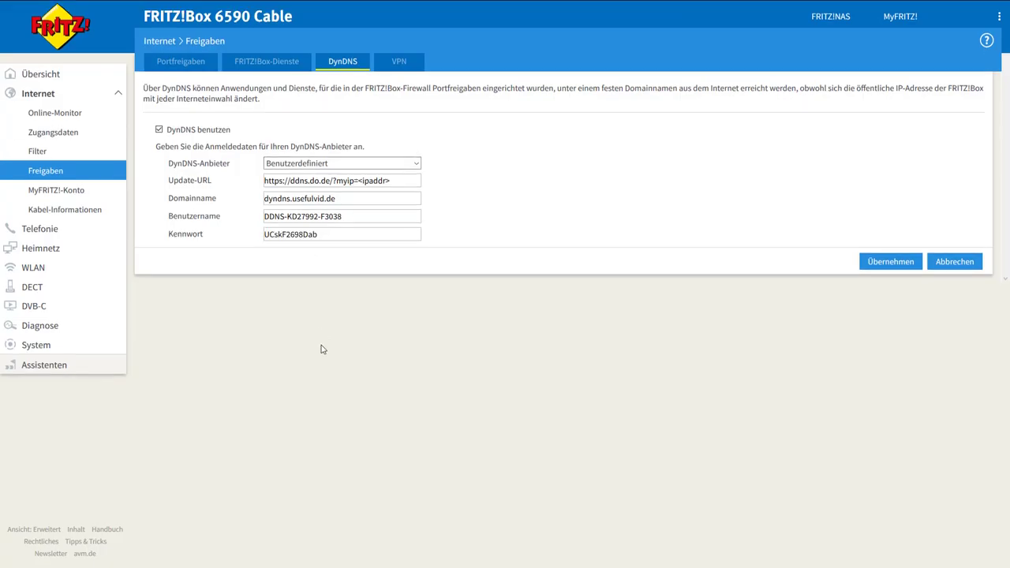
pyautogui.click(881, 269)
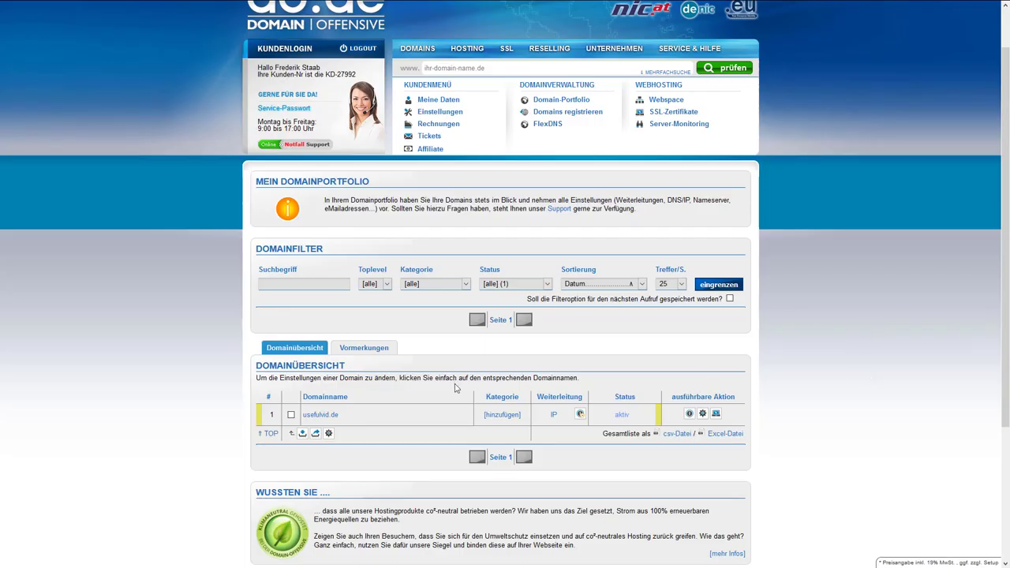
# Open the DNS zone details of usefulvid.de at do.de and check the IP address of the dyndns.usefulvid.de record
pyautogui.click(336, 416)
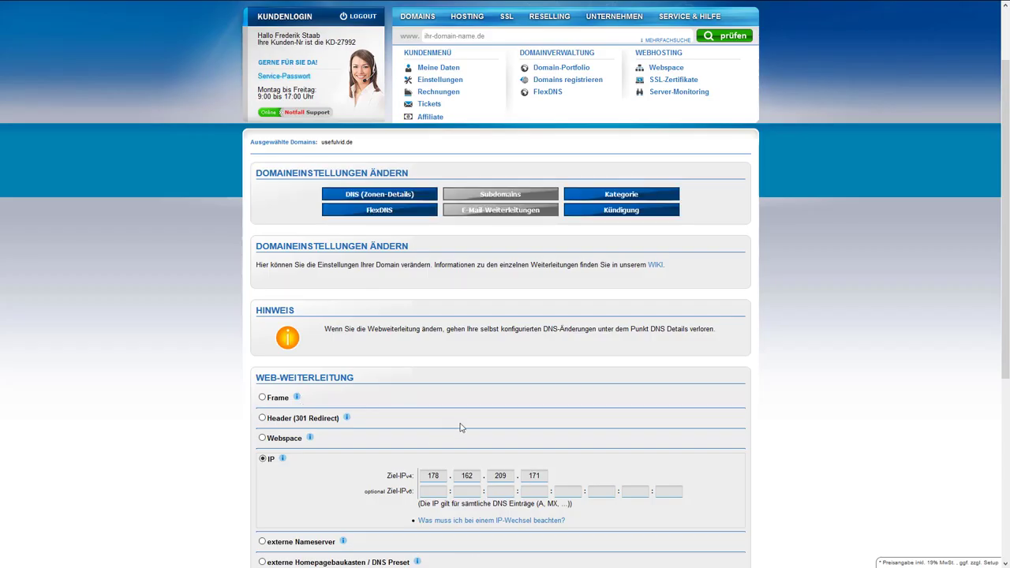
pyautogui.click(386, 196)
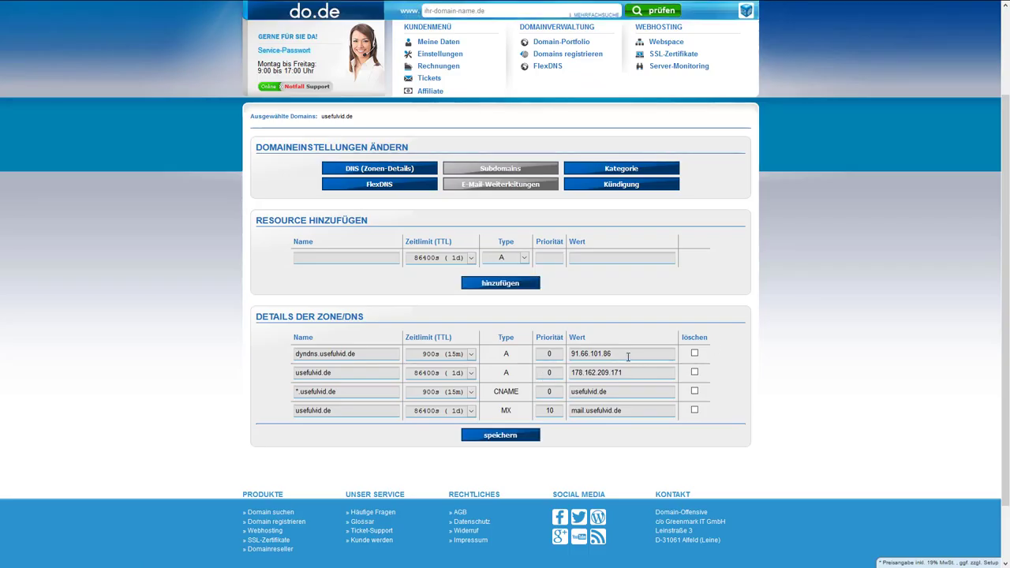
pyautogui.doubleClick(595, 354)
# Name a new DNS resource dyndns1.usefulvid.de, reusing the name of the existing dyndns.usefulvid.de record
pyautogui.click(370, 262)
pyautogui.tripleClick(365, 362)
pyautogui.hotkey('ctrl', 'c')
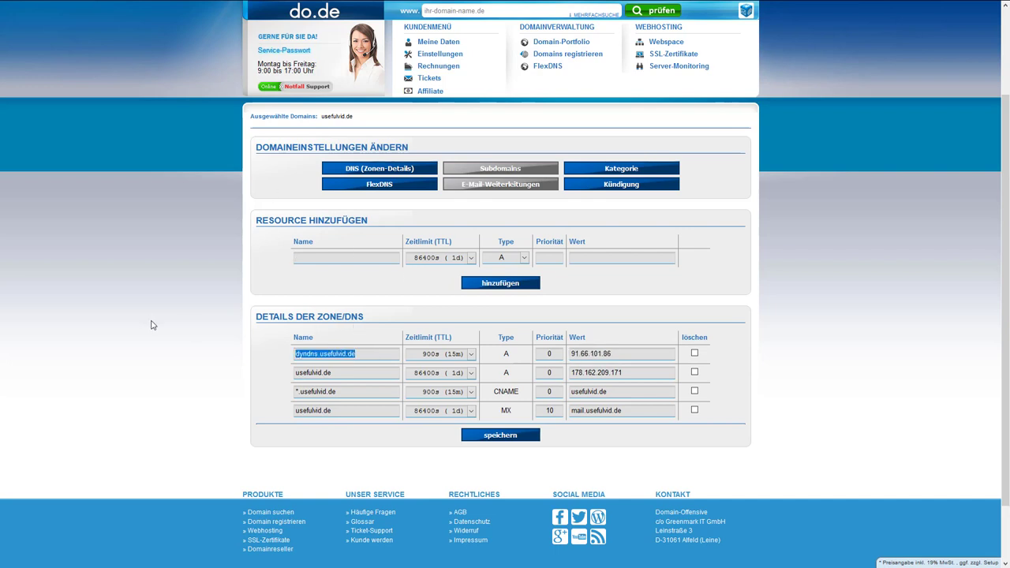
pyautogui.click(332, 257)
pyautogui.hotkey('ctrl', 'v')
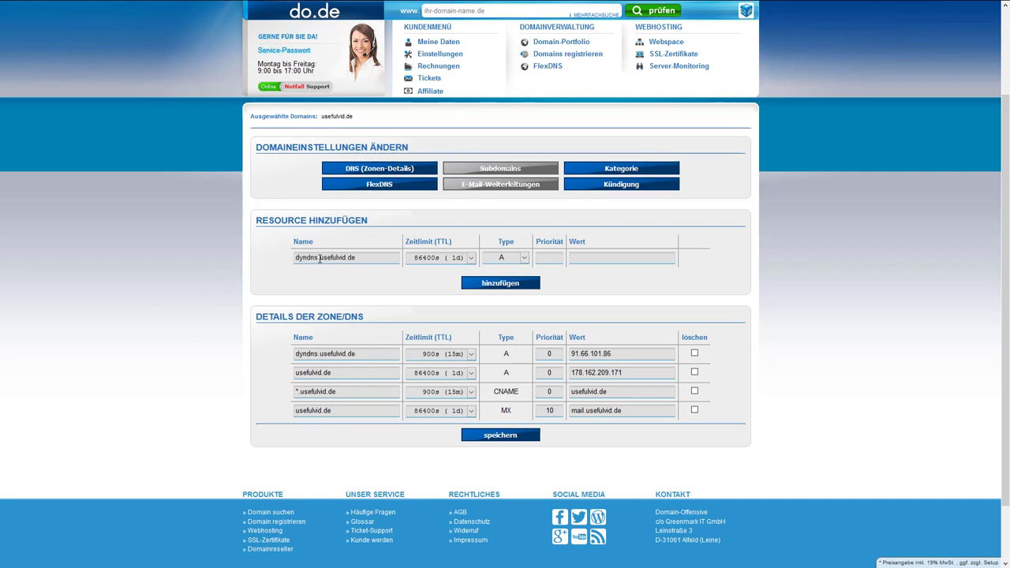
pyautogui.moveTo(317, 257); pyautogui.dragTo(268, 258)
pyautogui.write('dyndns1')
# Add the new A record with a TTL of 900s (15m), priority 0 and value 178.162.209.171, and acknowledge the notice
pyautogui.click(469, 258)
pyautogui.click(432, 372)
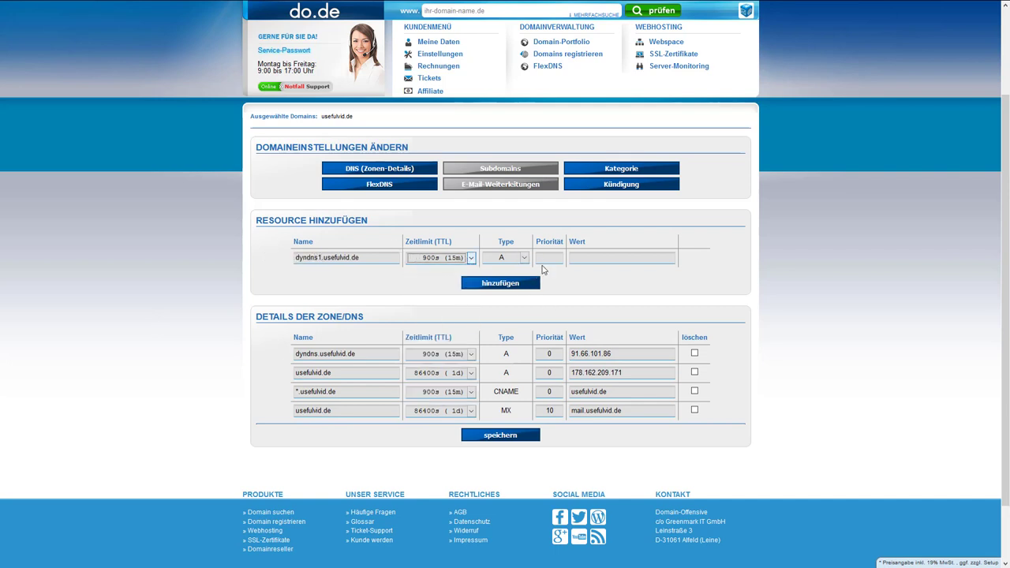
pyautogui.click(555, 256)
pyautogui.write('0')
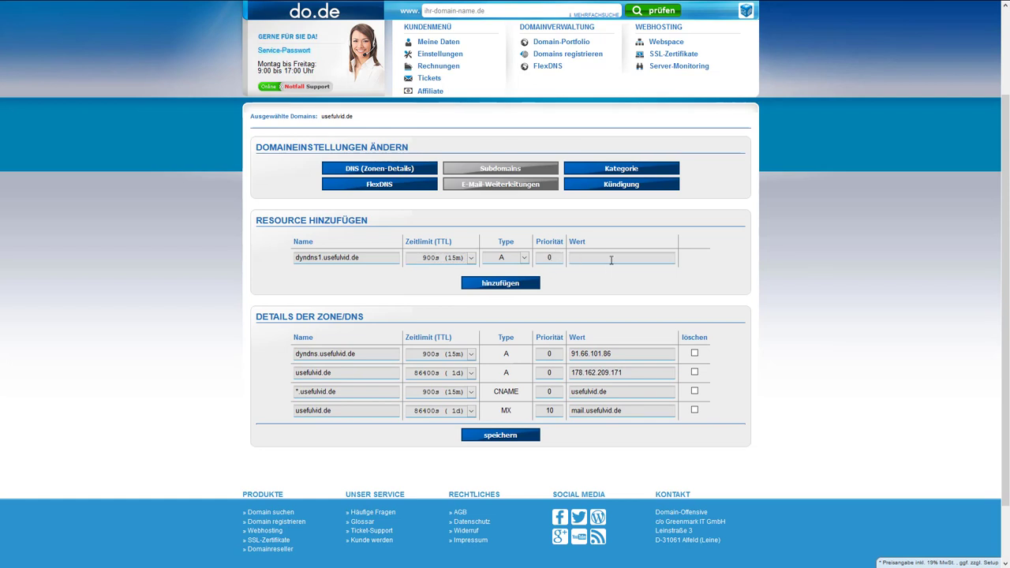
pyautogui.press('Tab')
pyautogui.write('178.162.209.171')
pyautogui.click(520, 293)
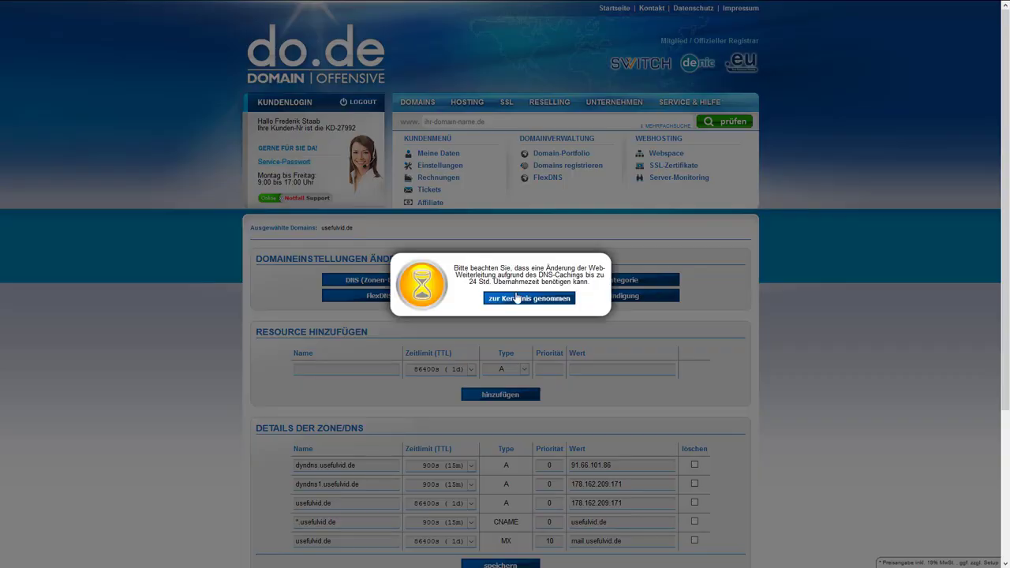
pyautogui.click(518, 297)
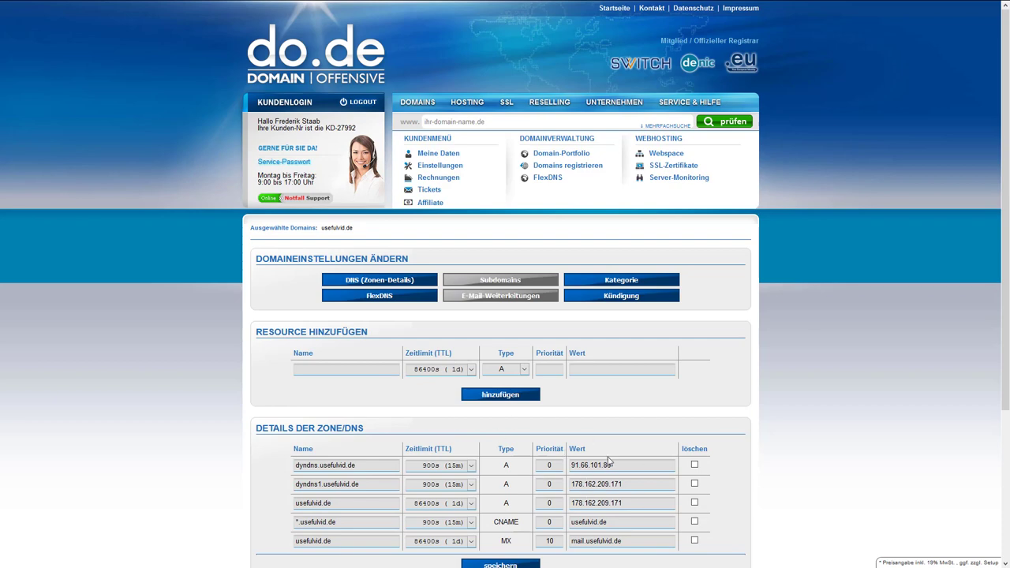
# Open the FlexDNS overview and look through the accounts available in the user selection
pyautogui.scroll(-1, 813, 435)
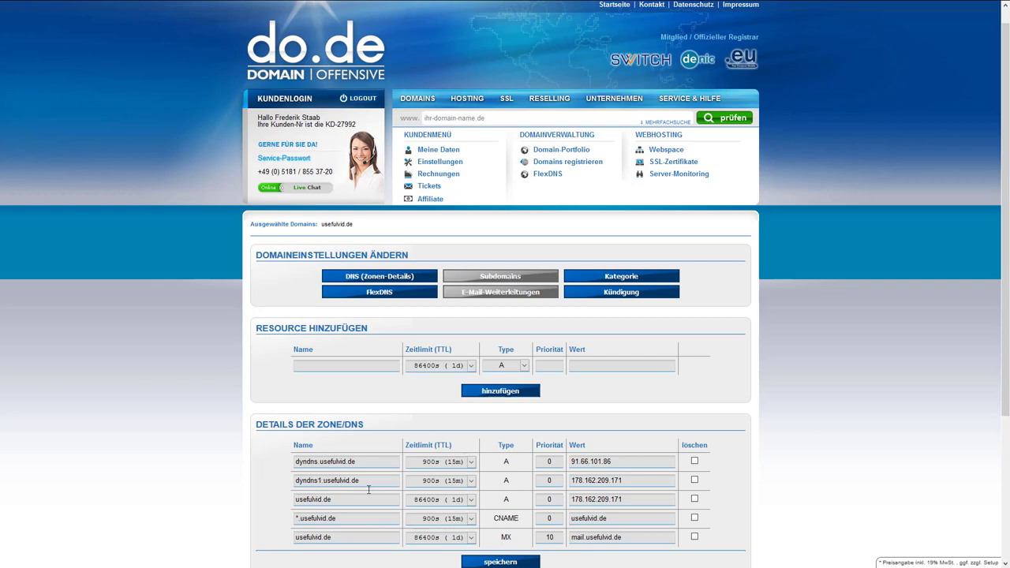
pyautogui.click(551, 175)
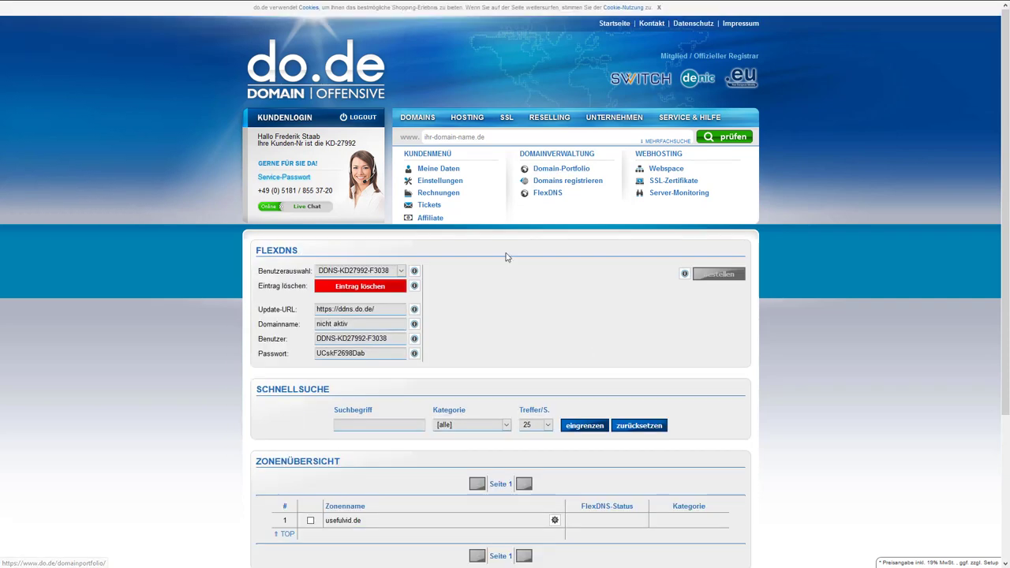
pyautogui.click(392, 271)
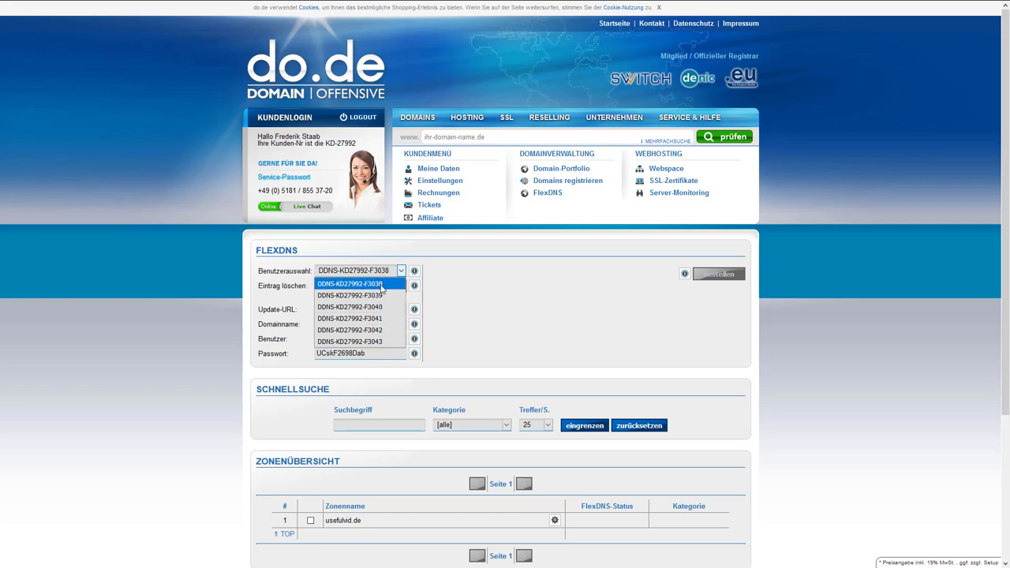
pyautogui.press('End')
pyautogui.click(552, 269)
# In the FlexDNS settings of usefulvid.de, assign the first listed user to dyndns.usefulvid.de and the second to dyndns1.usefulvid.de, and save
pyautogui.scroll(-2, 591, 255)
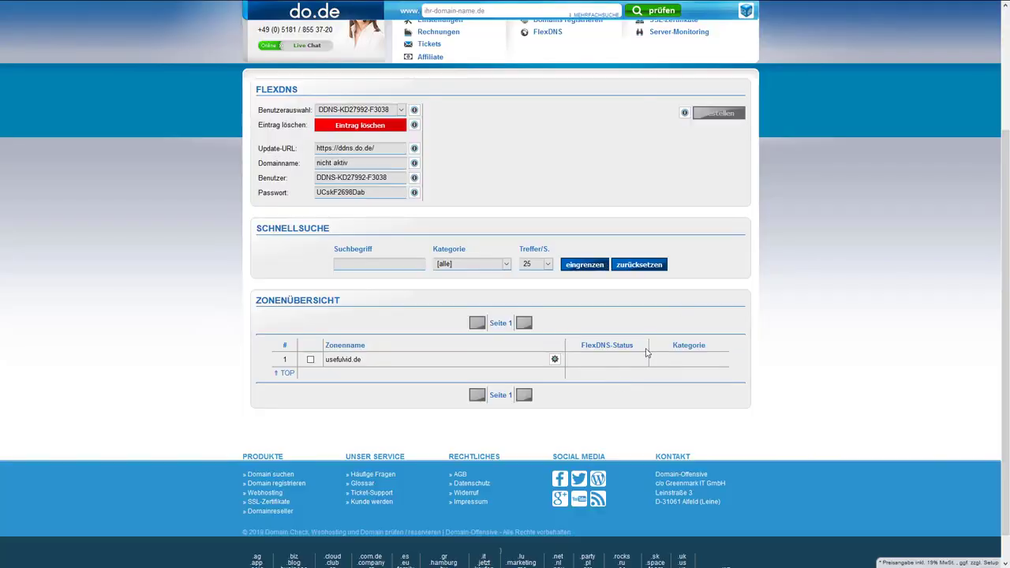
pyautogui.click(555, 359)
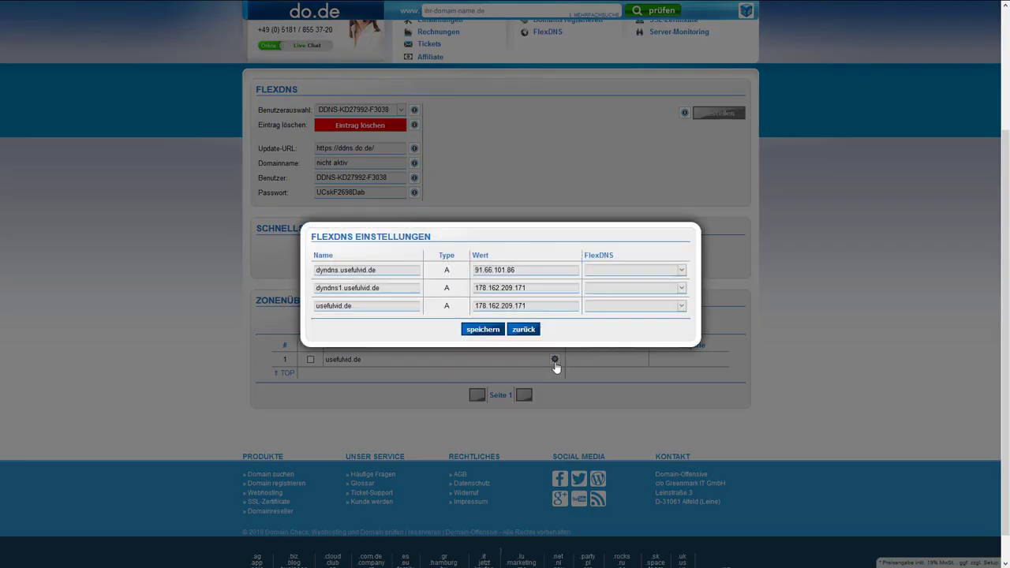
pyautogui.moveTo(320, 287); pyautogui.dragTo(392, 287)
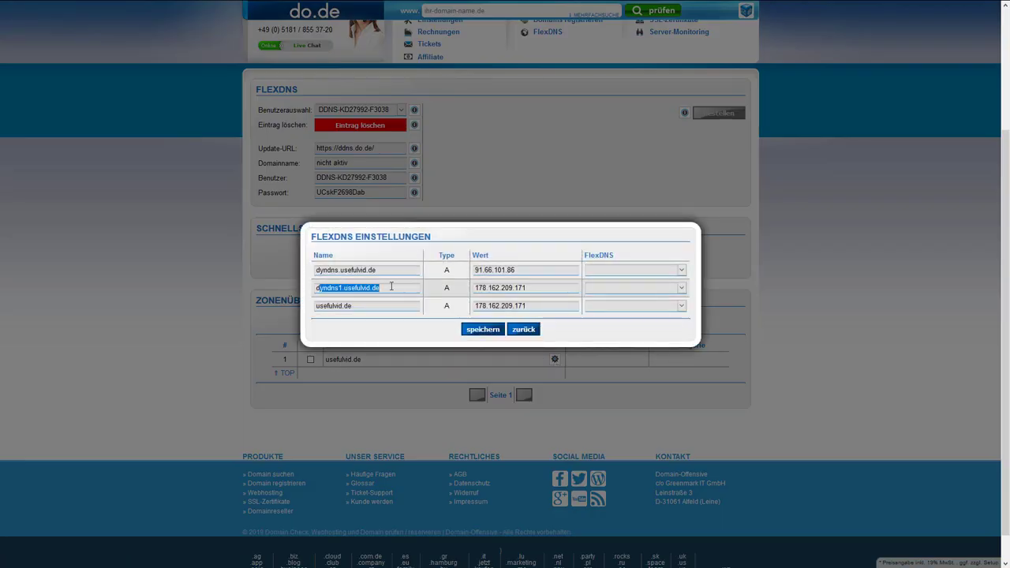
pyautogui.click(625, 272)
pyautogui.click(629, 293)
pyautogui.click(637, 289)
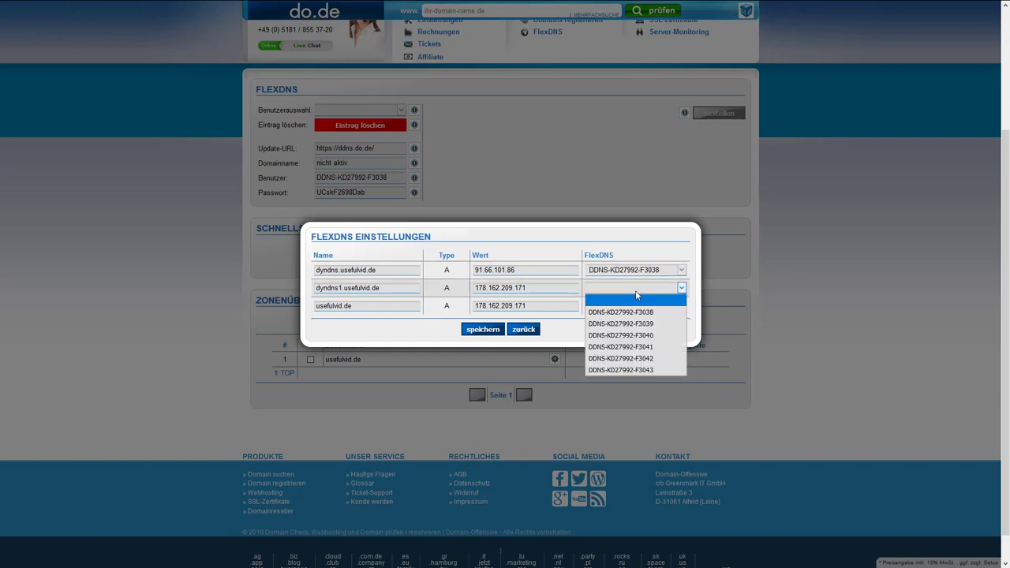
pyautogui.click(641, 310)
pyautogui.click(665, 273)
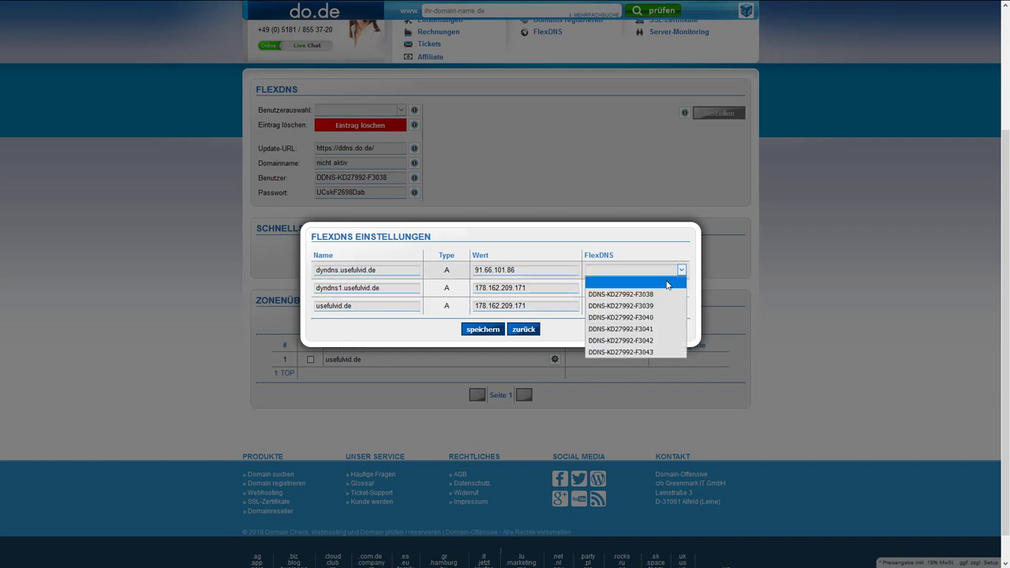
pyautogui.click(663, 294)
pyautogui.click(665, 288)
pyautogui.click(666, 325)
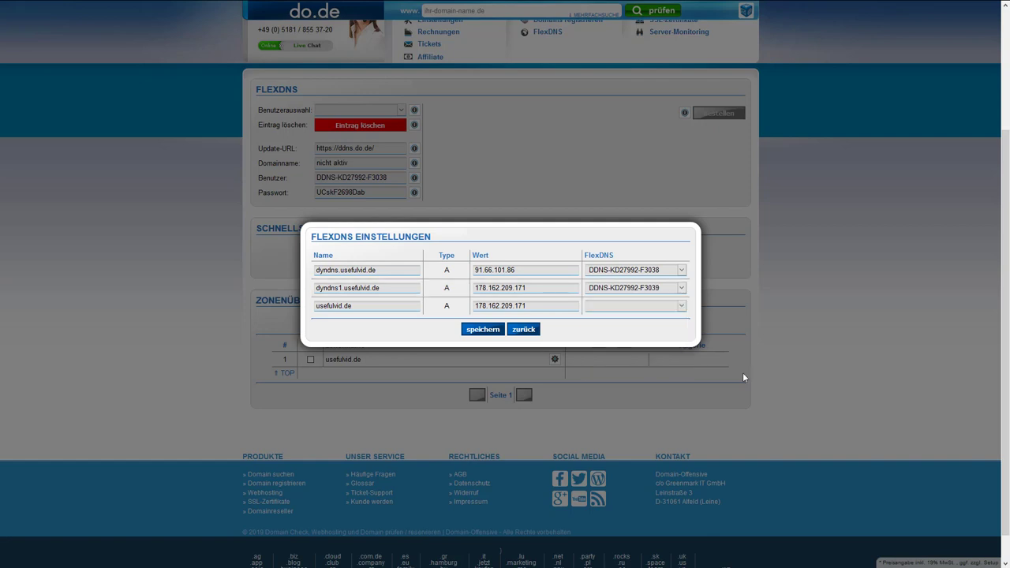
pyautogui.click(479, 331)
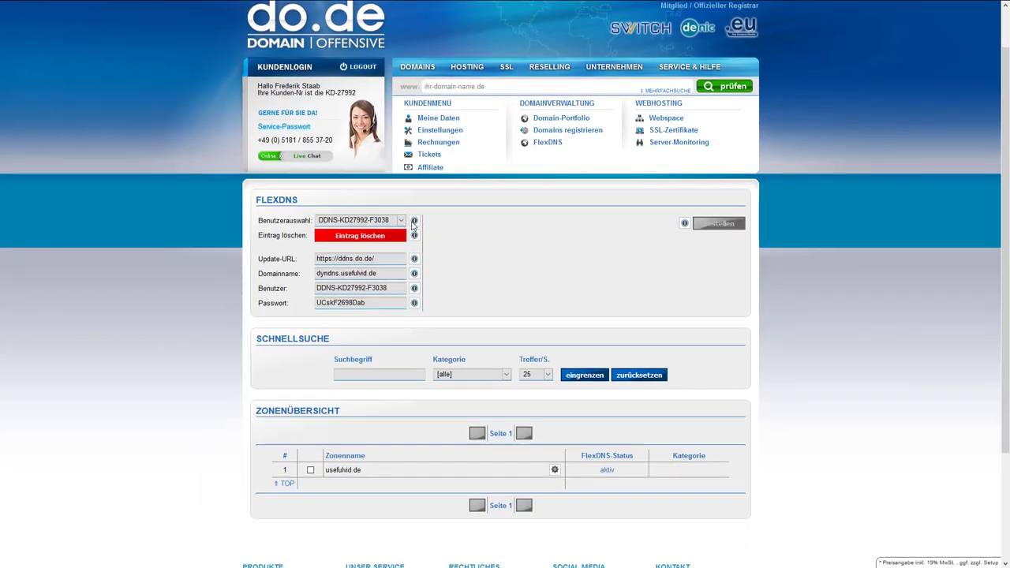
# Select the second FlexDNS user in the overview and check its domain name and credentials
pyautogui.click(392, 220)
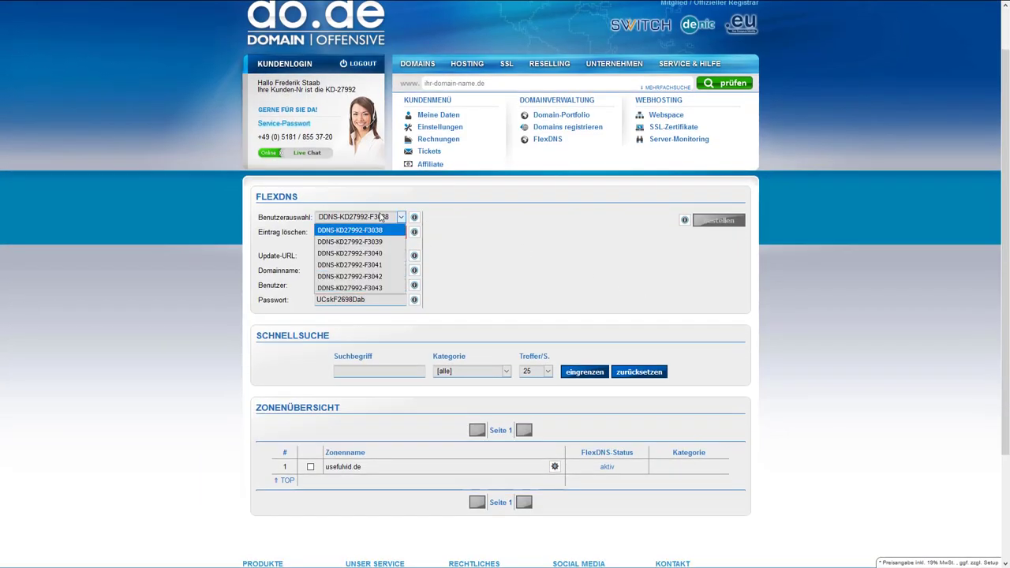
pyautogui.click(363, 242)
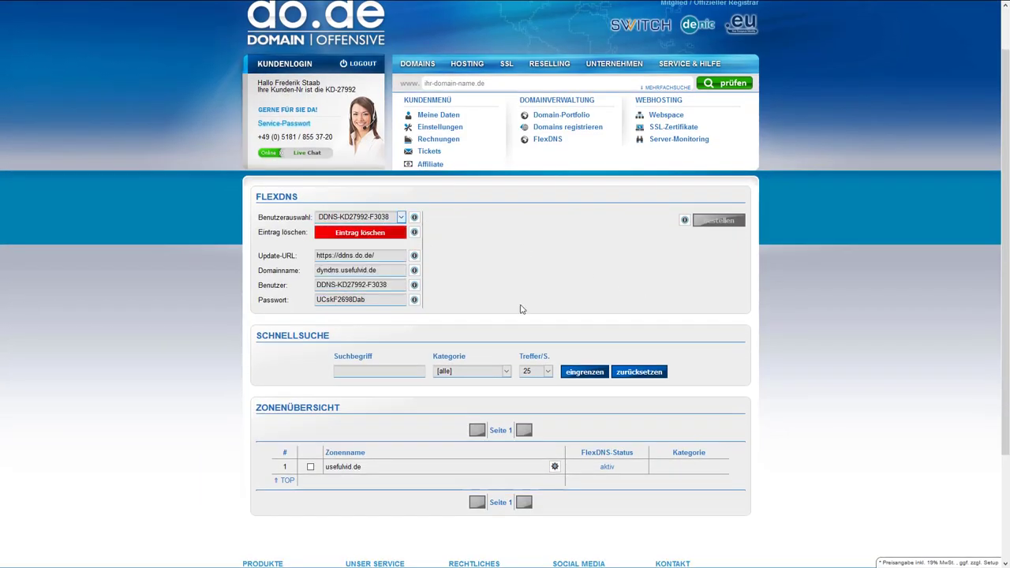
pyautogui.scroll(-1, 367, 260)
pyautogui.doubleClick(358, 226)
pyautogui.click(480, 242)
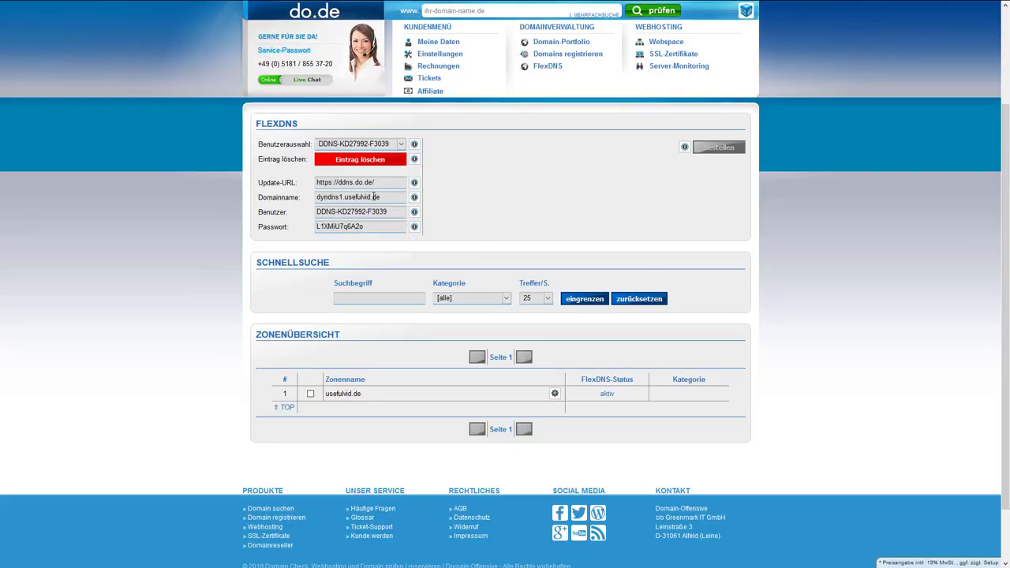
# Compare the domain name of the second FlexDNS user with that of the first, and look over the available users
pyautogui.moveTo(379, 196); pyautogui.dragTo(291, 193)
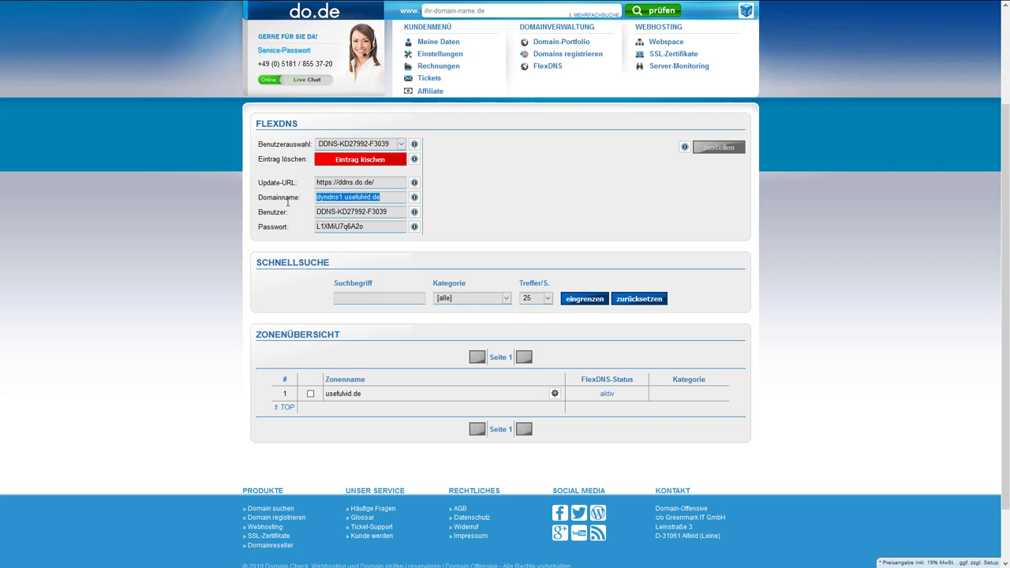
pyautogui.click(375, 175)
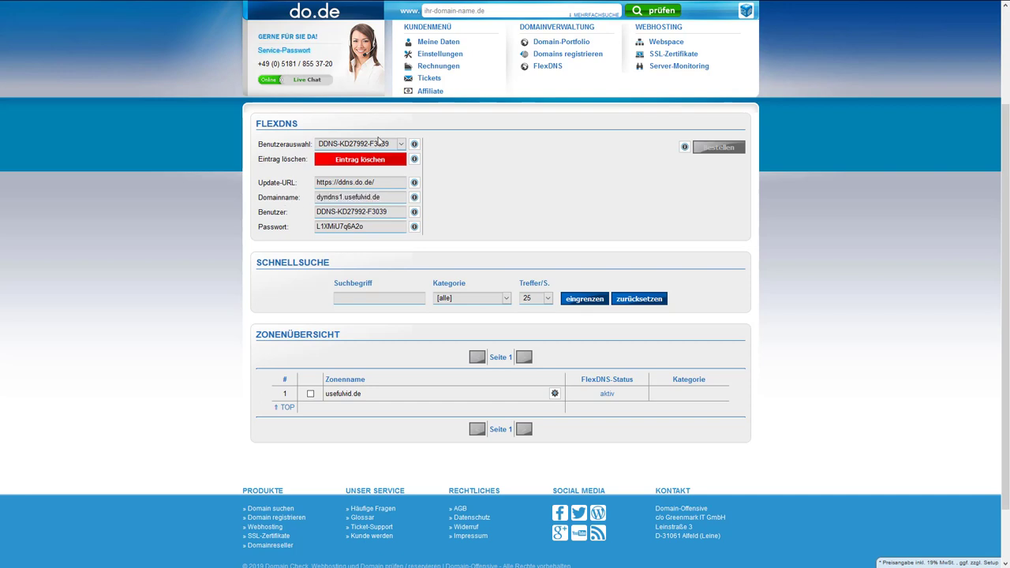
pyautogui.click(383, 145)
pyautogui.click(378, 157)
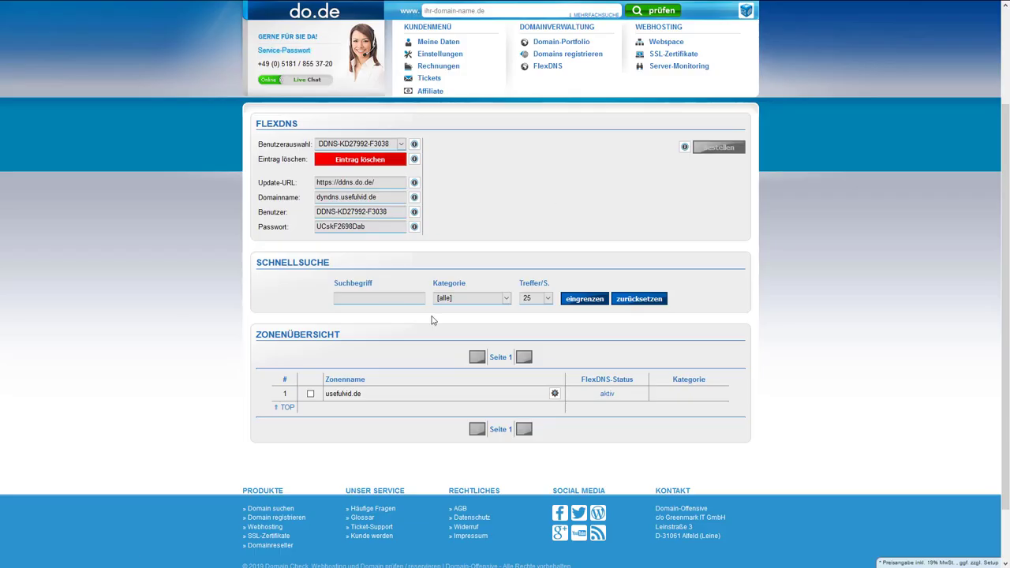
pyautogui.doubleClick(343, 199)
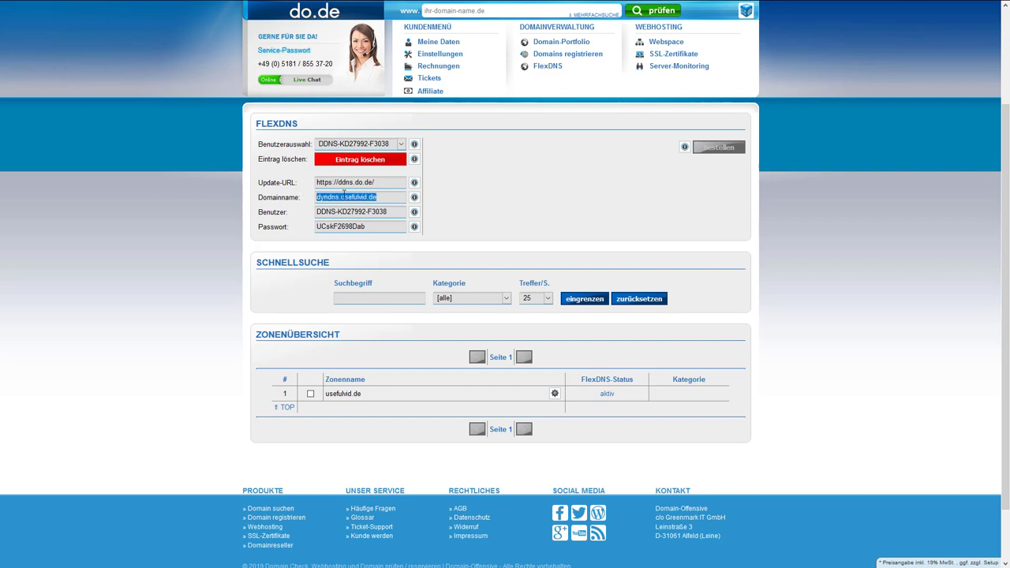
pyautogui.click(427, 219)
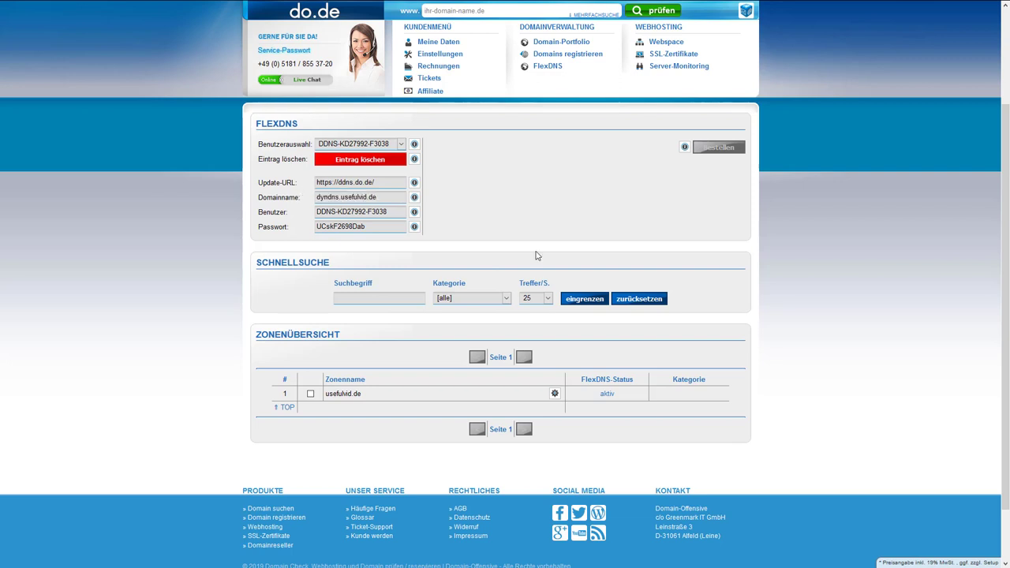
pyautogui.click(401, 145)
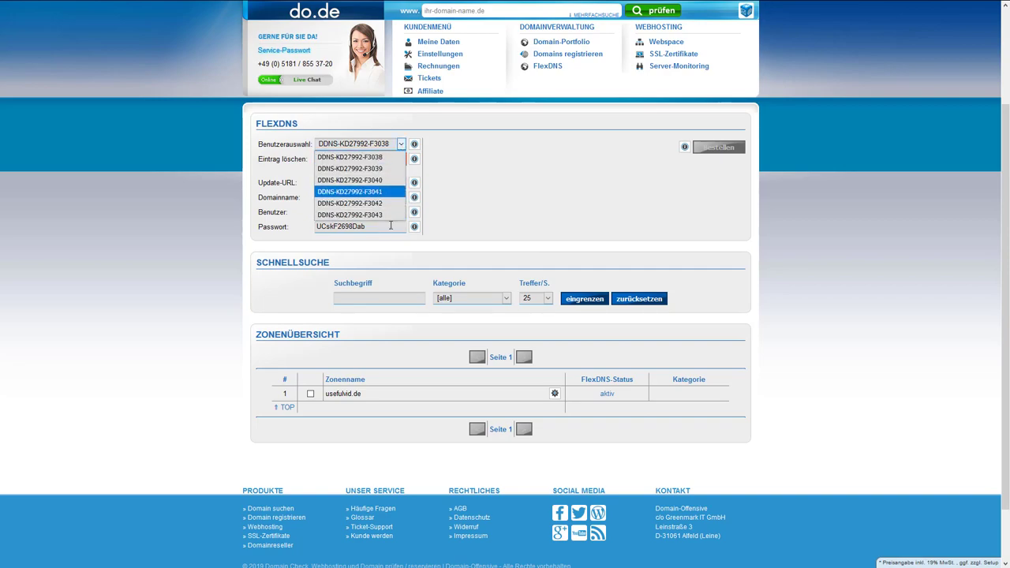